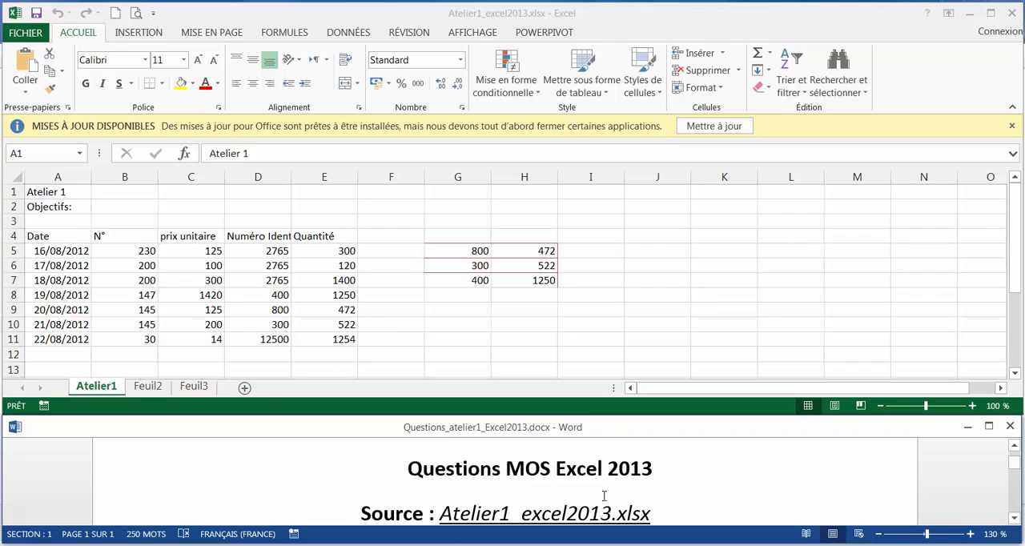
Switch to the Word question document and bring up the first instructions for the Atelier1 sheet
{"action": "left_click", "coordinate": [576, 18]}
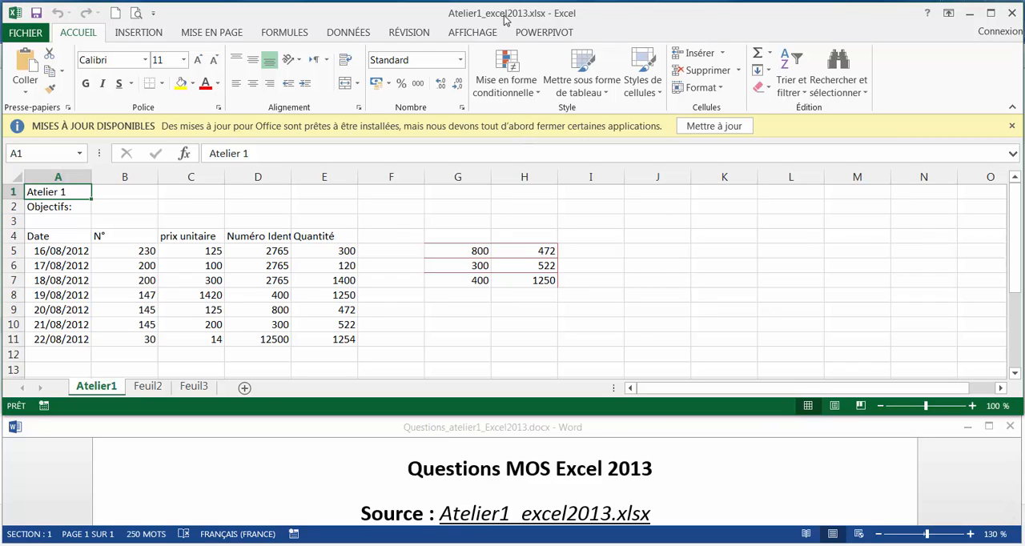
{"action": "left_click", "coordinate": [673, 480]}
{"action": "scroll", "coordinate": [665, 479], "scroll_direction": "down", "scroll_amount": 3}
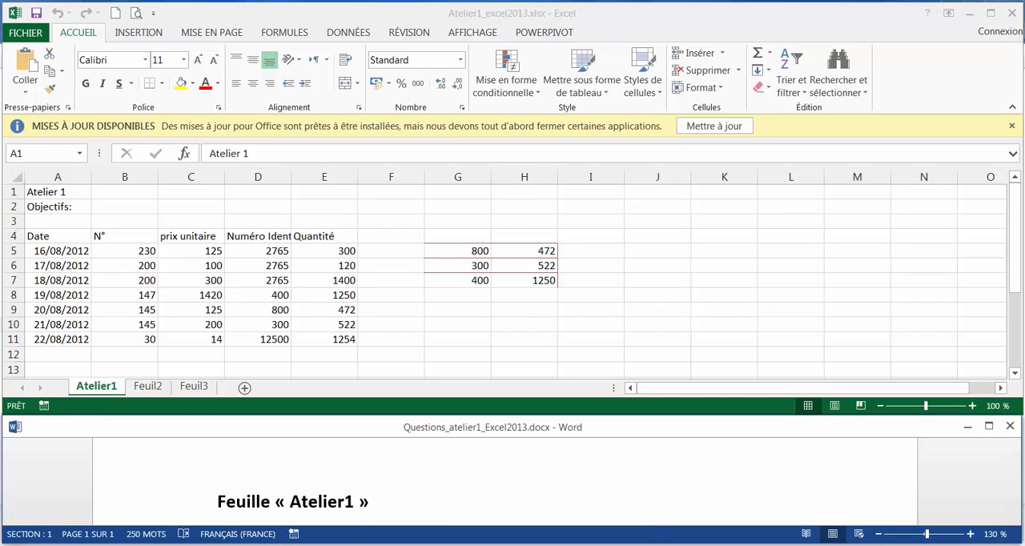
{"action": "scroll", "coordinate": [289, 497], "scroll_direction": "down", "scroll_amount": 4}
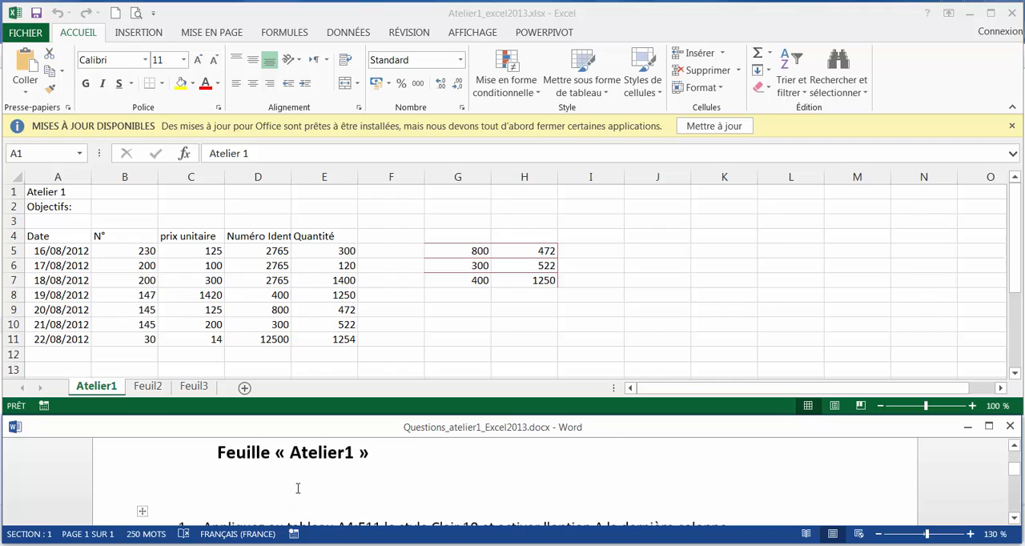
{"action": "scroll", "coordinate": [247, 482], "scroll_direction": "up", "scroll_amount": 1}
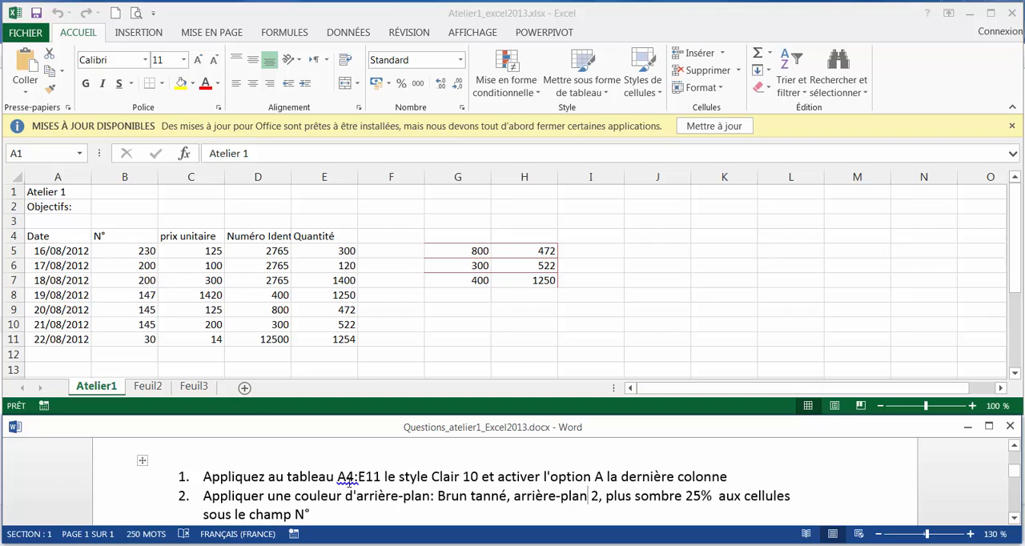
Format A4:E11 in the Excel workbook as a table with headers using Style de tableau clair 10, and enable À la dernière colonne
{"action": "left_click", "coordinate": [42, 237]}
{"action": "left_click", "coordinate": [44, 235]}
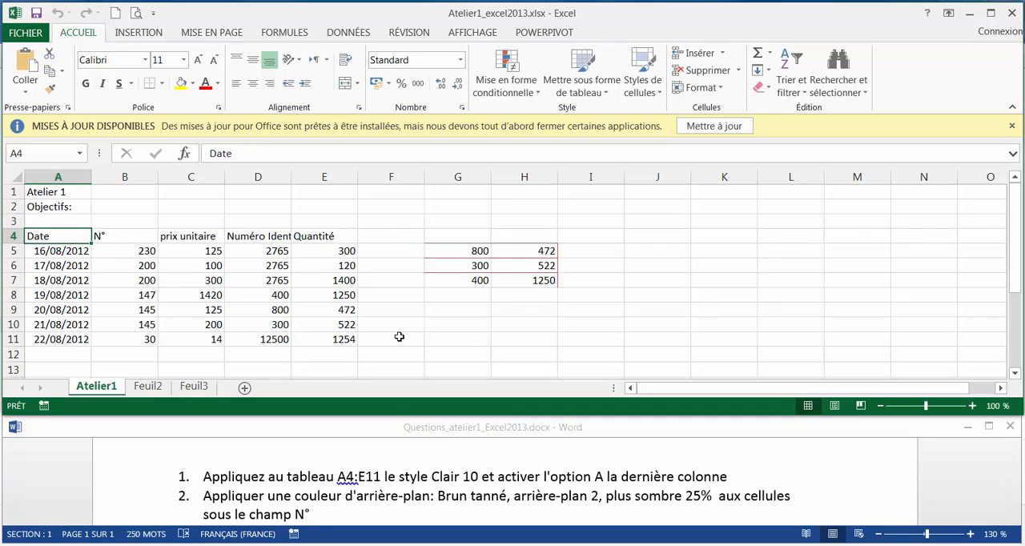
{"action": "left_click", "coordinate": [313, 338]}
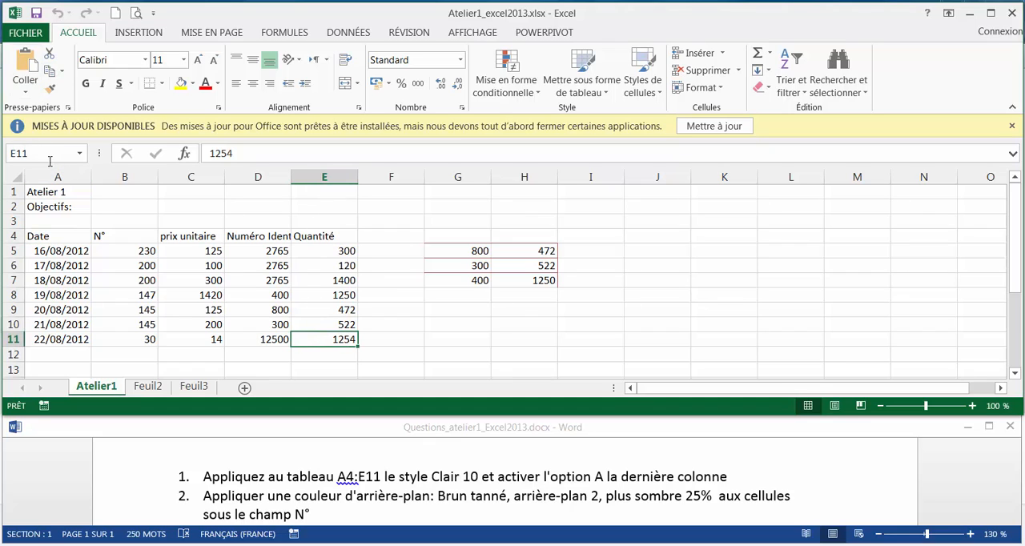
{"action": "left_click_drag", "start_coordinate": [45, 239], "coordinate": [344, 339]}
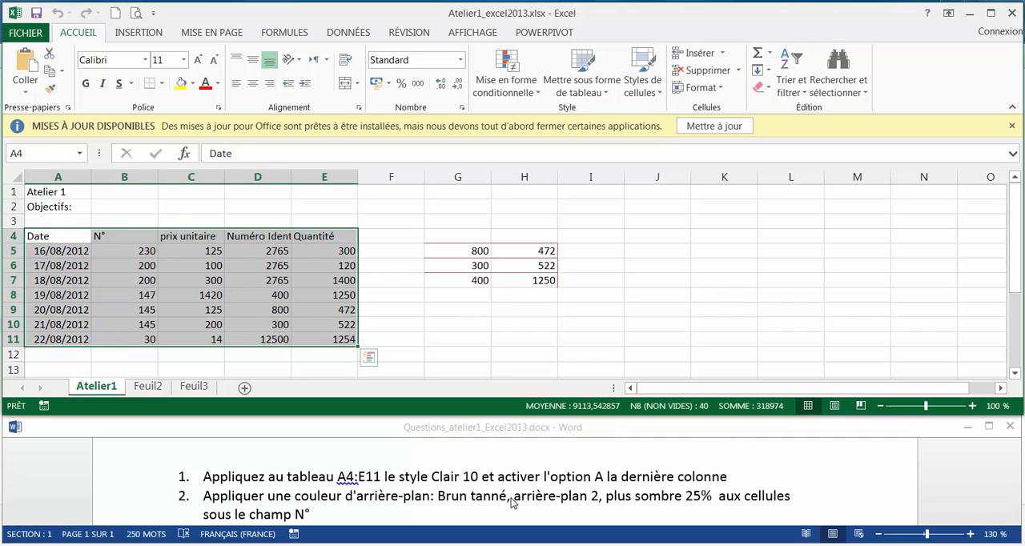
{"action": "left_click", "coordinate": [589, 93]}
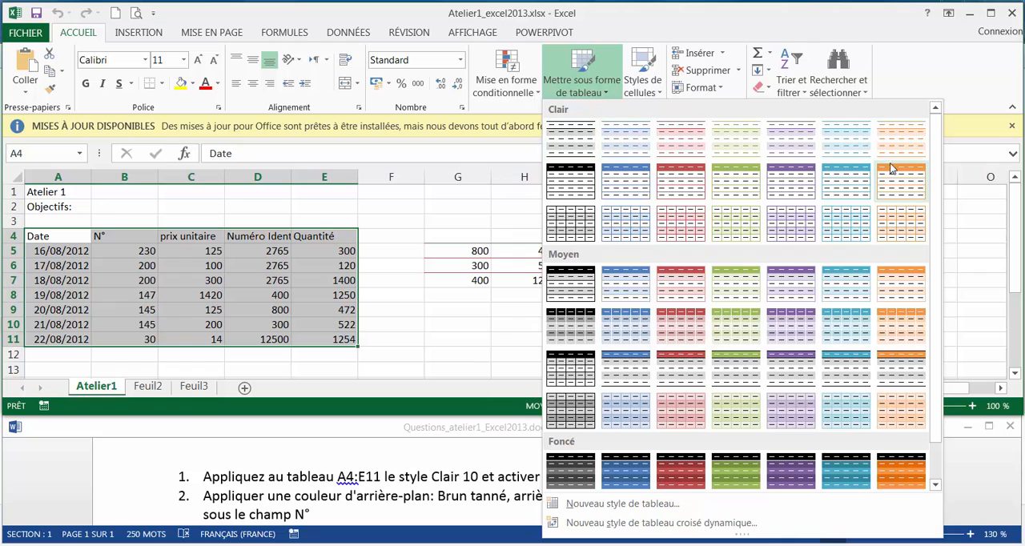
{"action": "left_click", "coordinate": [695, 194]}
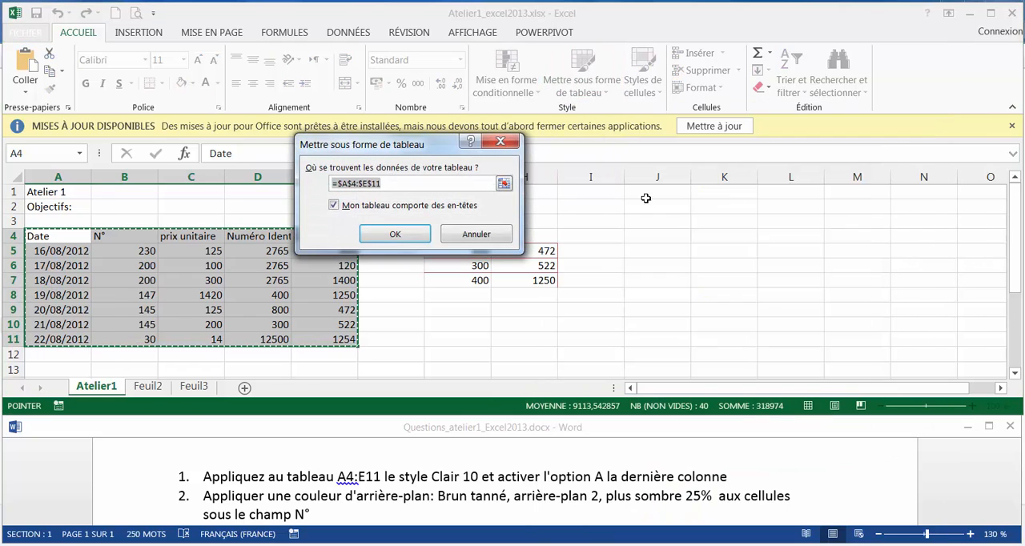
{"action": "left_click", "coordinate": [396, 235]}
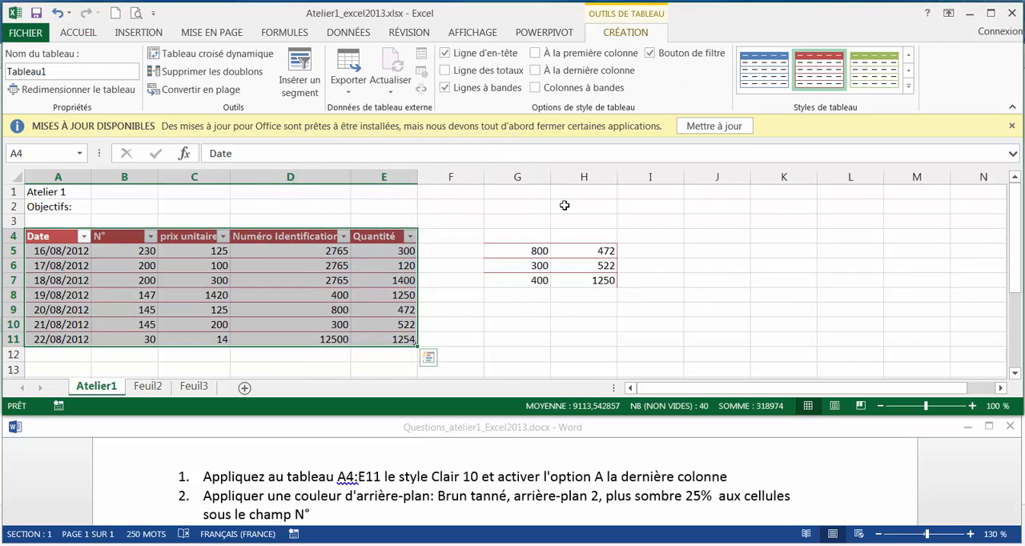
{"action": "left_click", "coordinate": [535, 72]}
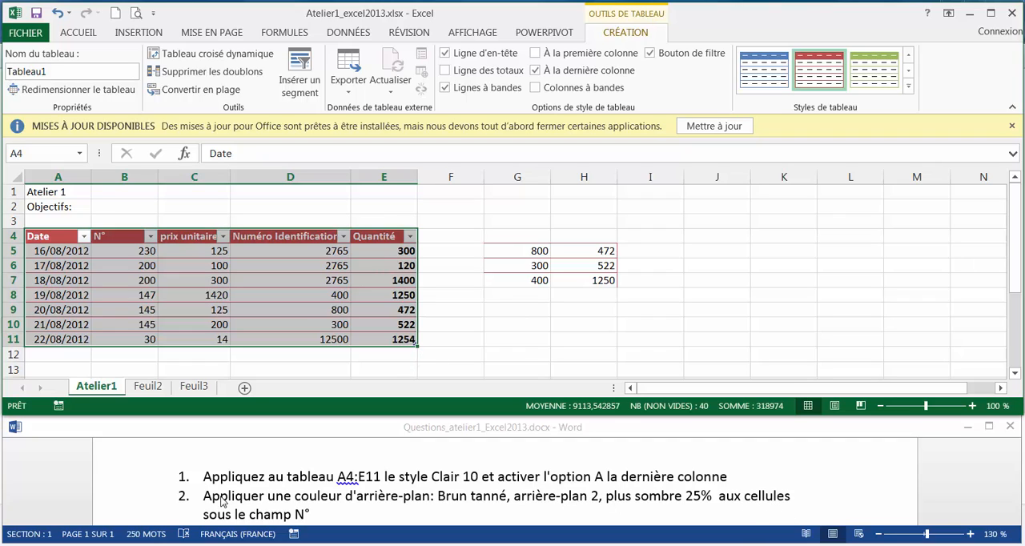
Fill the cells under the N° header, B5:B11, with Brun tanné, Arrière-plan 2, plus sombre 25 %
{"action": "left_click", "coordinate": [113, 236]}
{"action": "left_click_drag", "start_coordinate": [116, 252], "coordinate": [120, 338]}
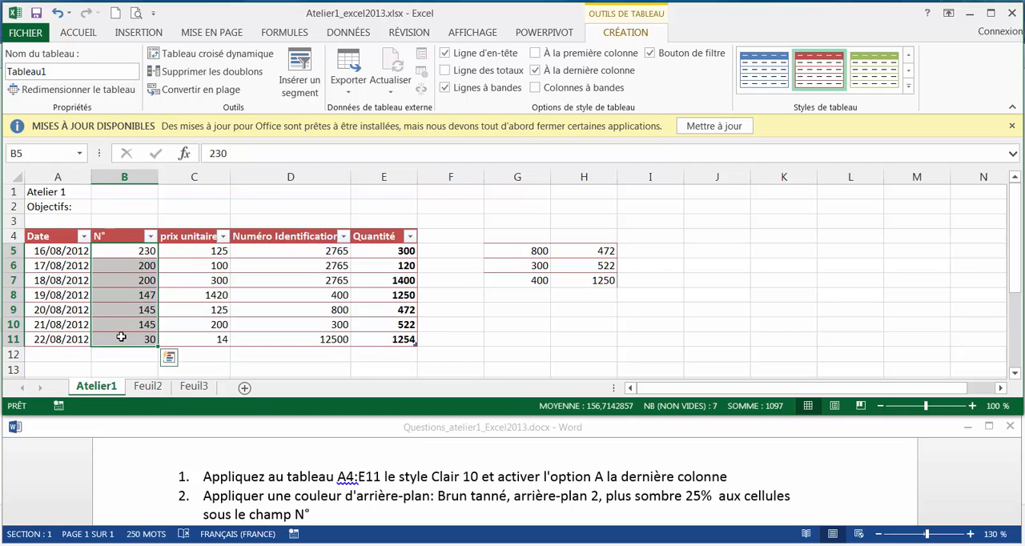
{"action": "left_click", "coordinate": [77, 32]}
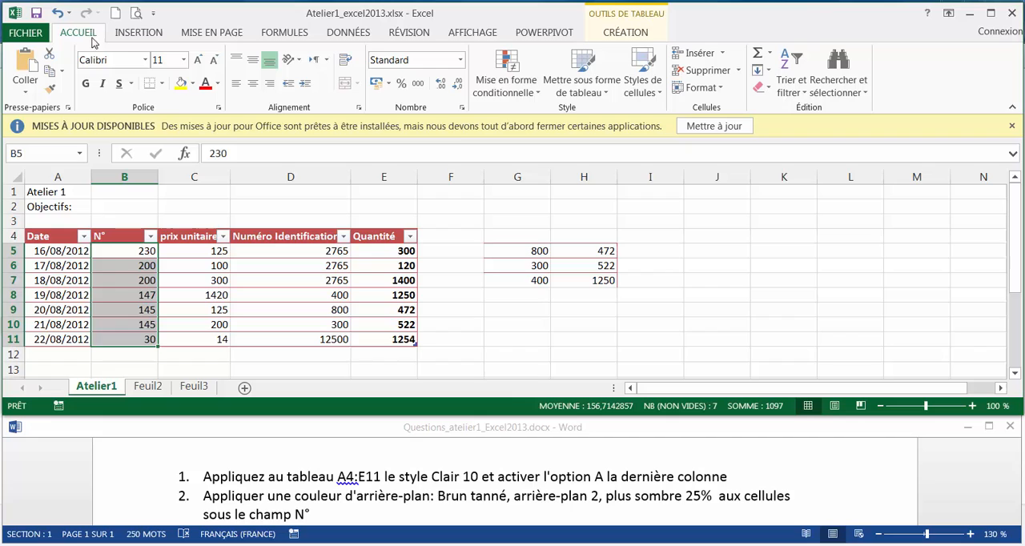
{"action": "left_click", "coordinate": [194, 85]}
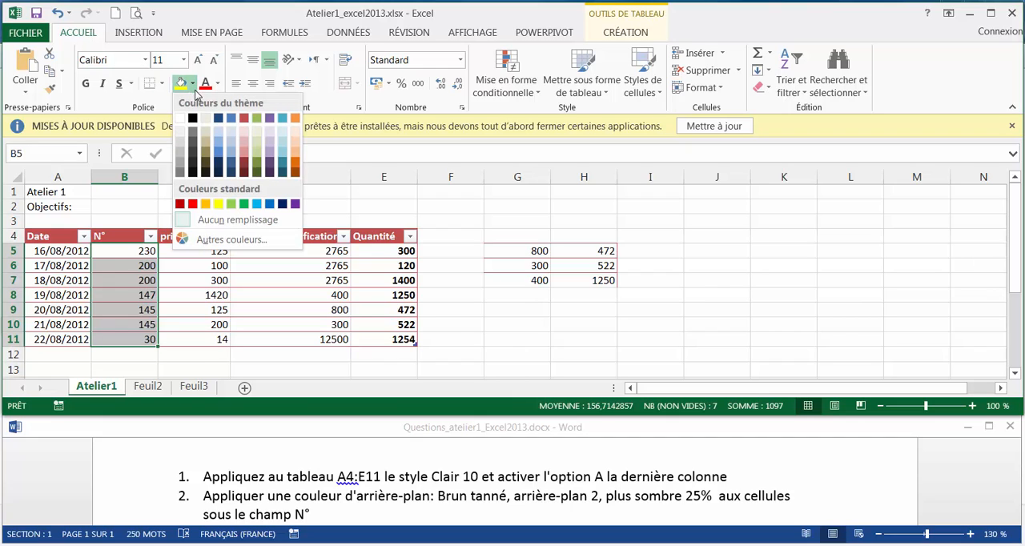
{"action": "left_click", "coordinate": [205, 146]}
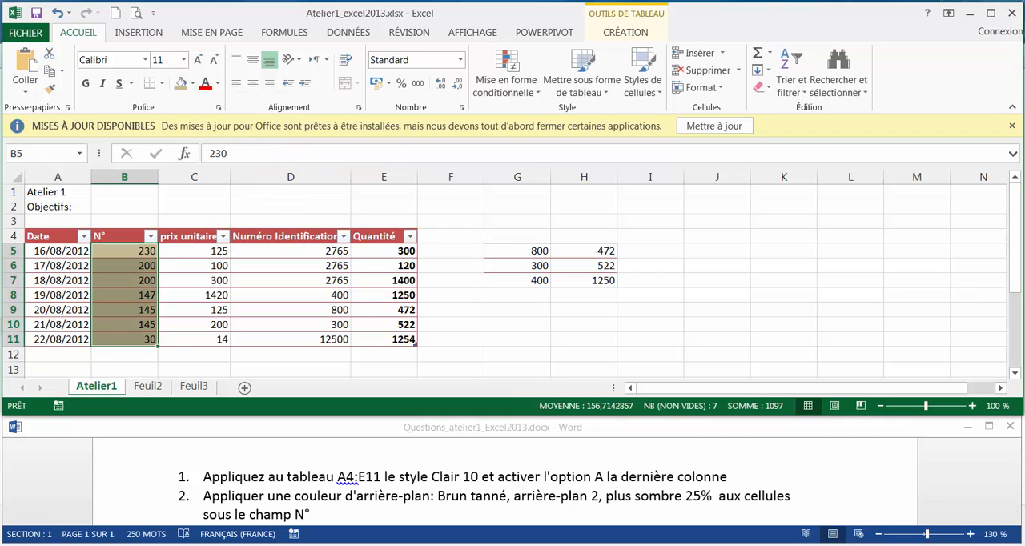
Set the title Atelier 1 in cell A1 to font size 16 and the Verdana font
{"action": "left_click", "coordinate": [876, 521]}
{"action": "scroll", "coordinate": [882, 489], "scroll_direction": "down", "scroll_amount": 1}
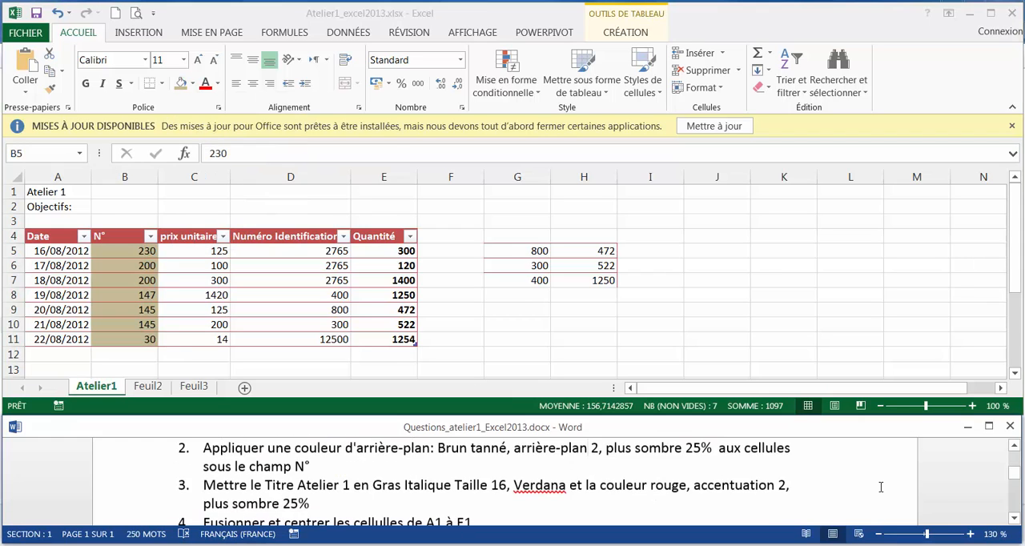
{"action": "scroll", "coordinate": [881, 487], "scroll_direction": "down", "scroll_amount": 3}
{"action": "scroll", "coordinate": [520, 502], "scroll_direction": "up", "scroll_amount": 3}
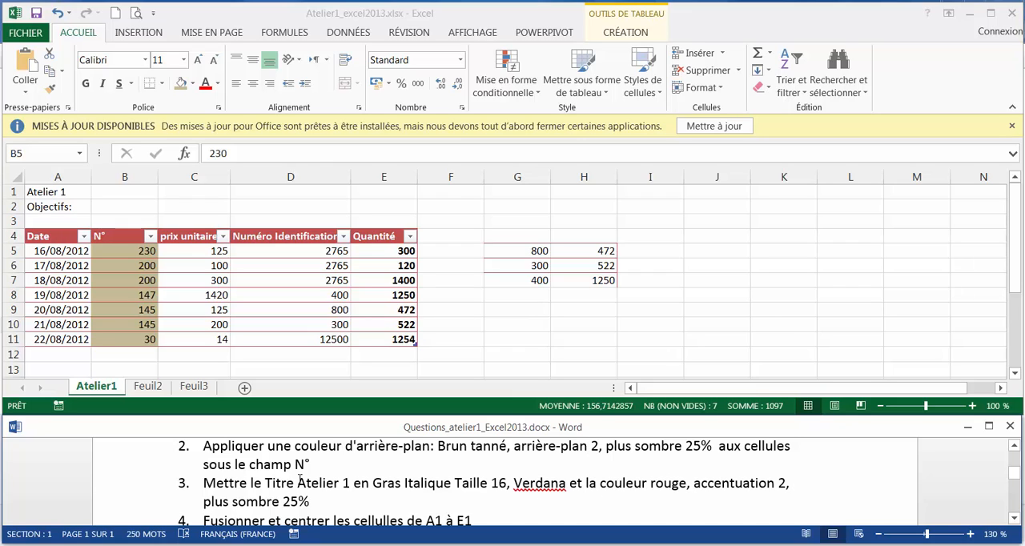
{"action": "left_click", "coordinate": [67, 197]}
{"action": "left_click", "coordinate": [64, 192]}
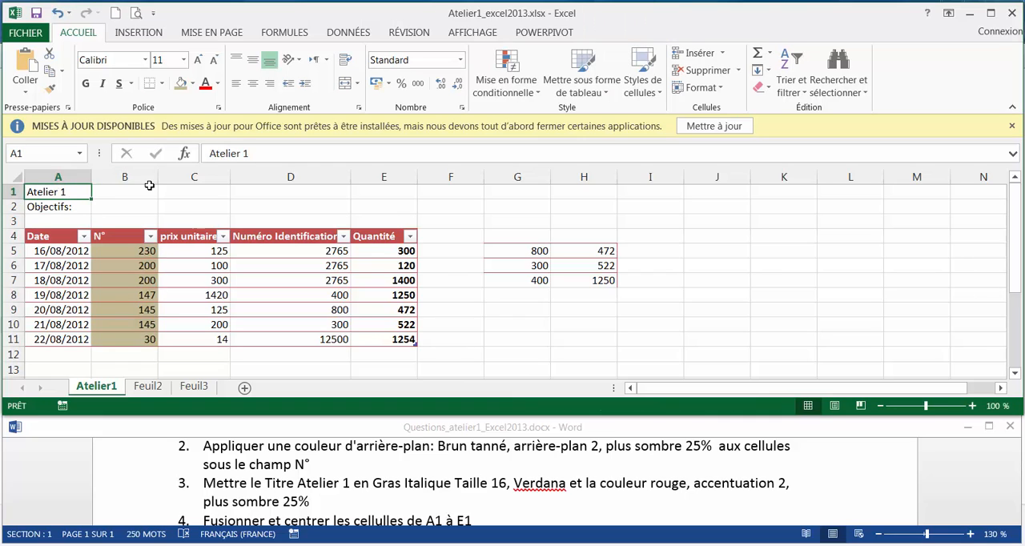
{"action": "left_click", "coordinate": [189, 63]}
{"action": "left_click", "coordinate": [188, 64]}
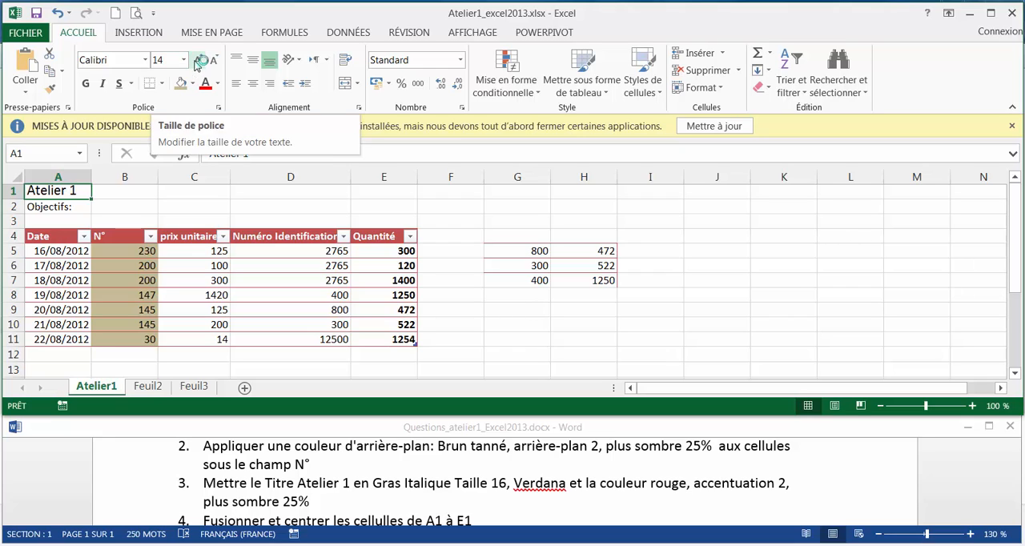
{"action": "left_click", "coordinate": [194, 61]}
{"action": "left_click", "coordinate": [132, 64]}
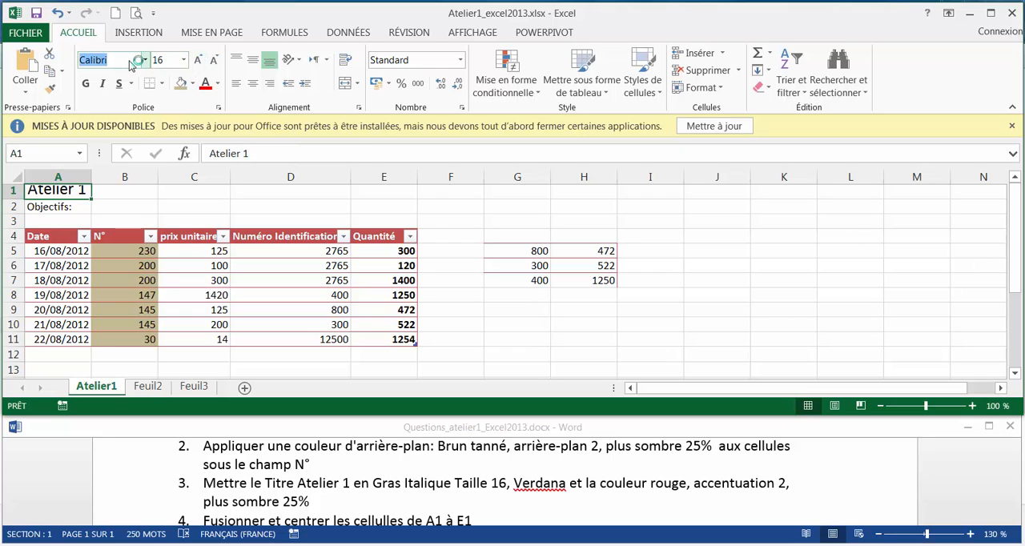
{"action": "type", "text": "Verdana"}
{"action": "key", "text": "Return"}
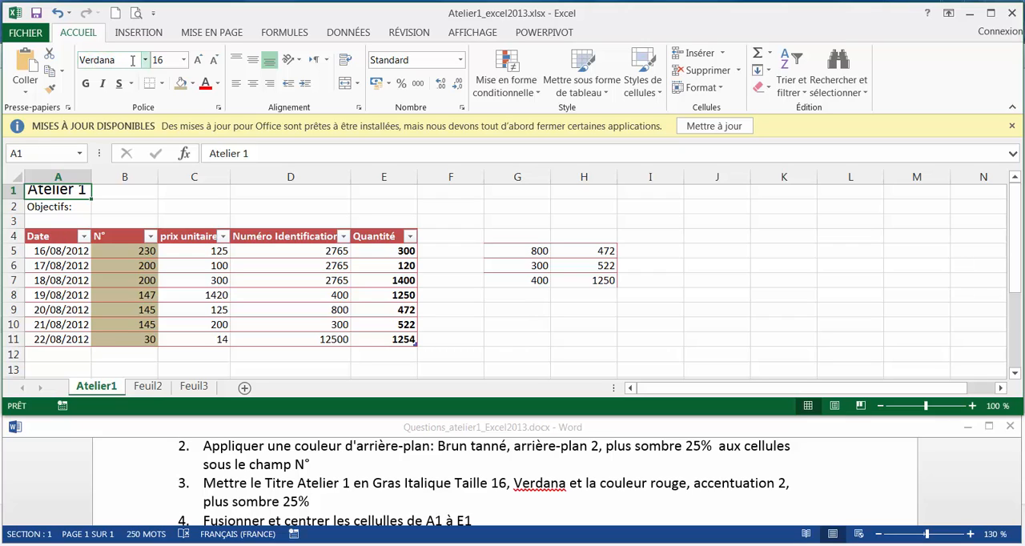
Make the A1 title bold and italic, and colour its text Rouge, Accentuation 2, plus sombre 25 %
{"action": "left_click", "coordinate": [88, 89]}
{"action": "left_click", "coordinate": [102, 88]}
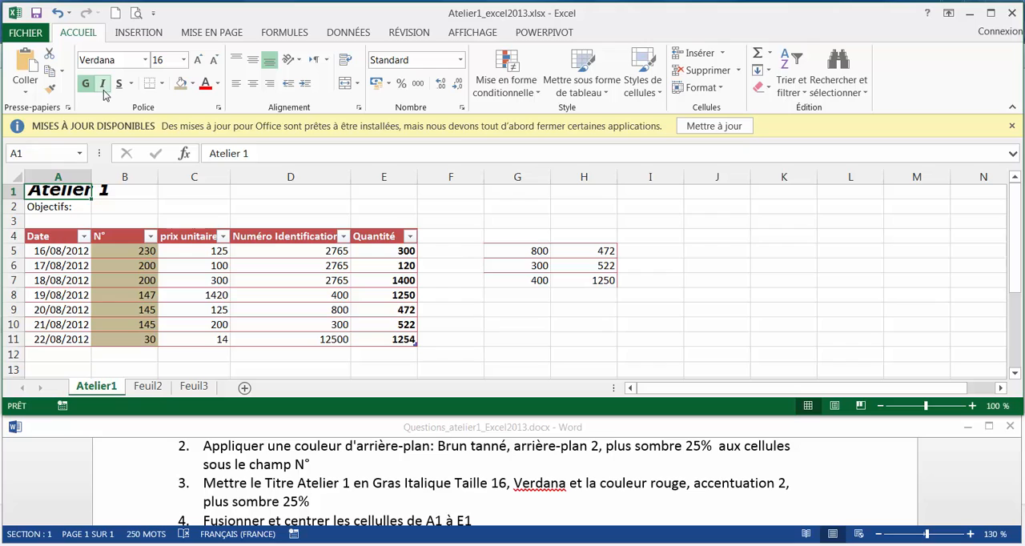
{"action": "left_click", "coordinate": [217, 83]}
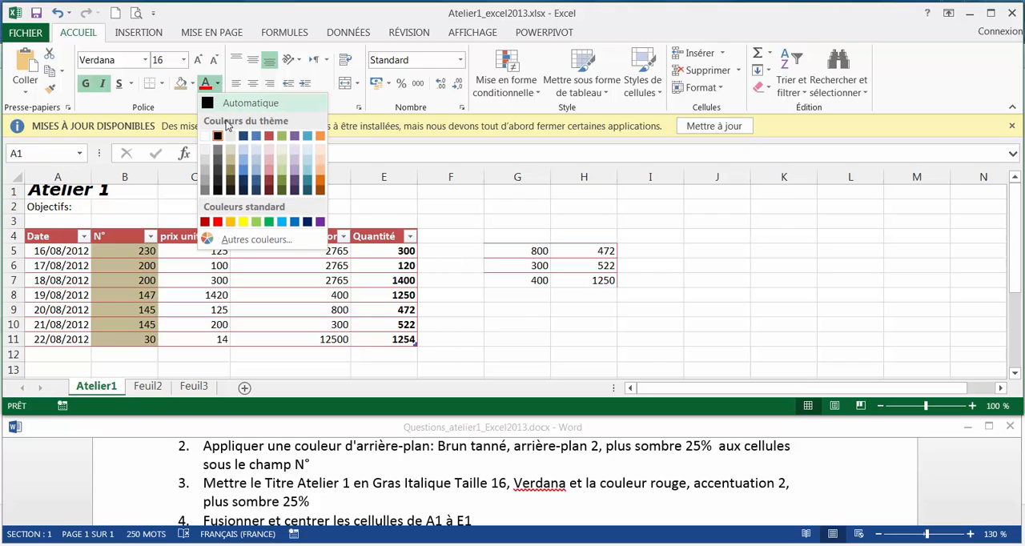
{"action": "left_click", "coordinate": [270, 181]}
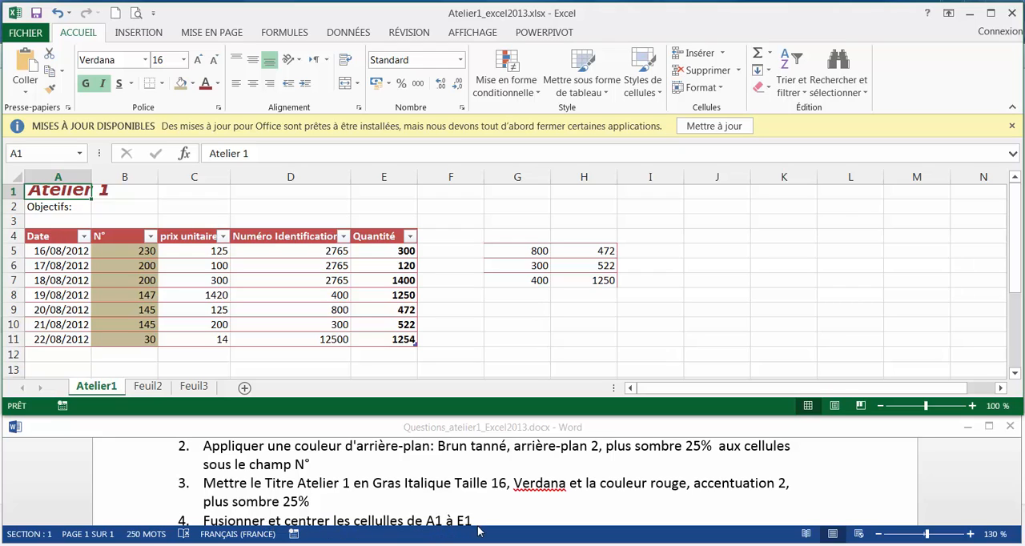
Merge and centre cells A1 to E1
{"action": "left_click_drag", "start_coordinate": [68, 183], "coordinate": [385, 184]}
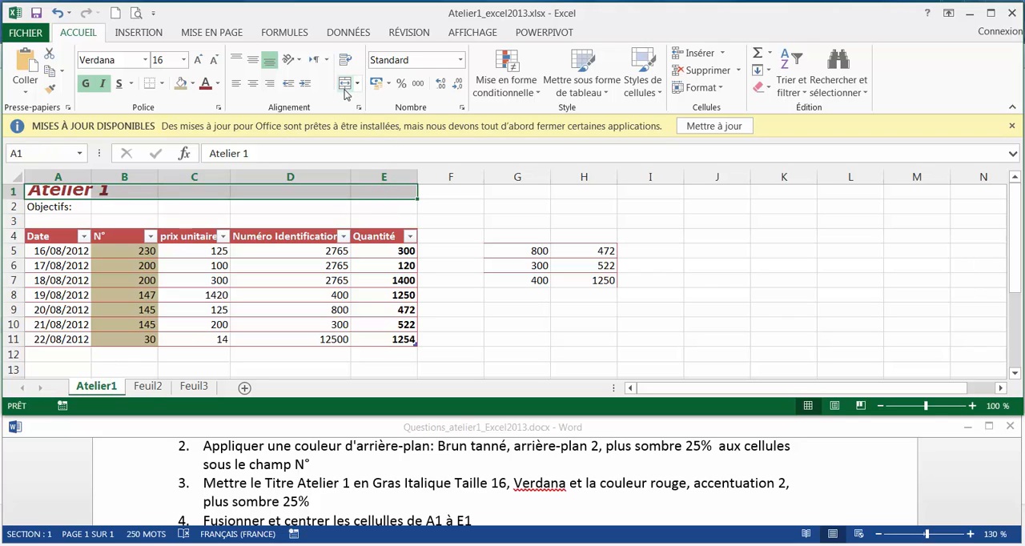
{"action": "left_click", "coordinate": [357, 83]}
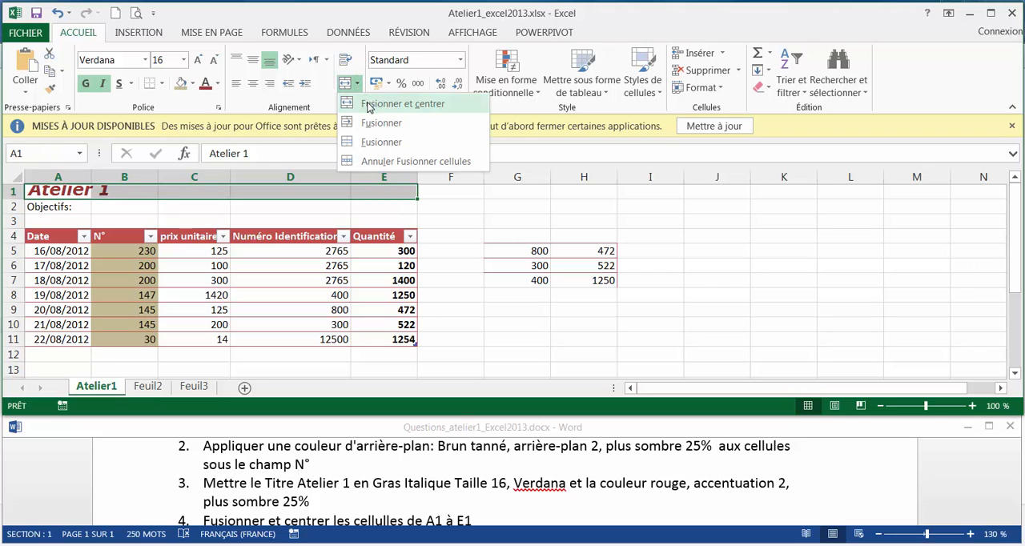
{"action": "left_click", "coordinate": [370, 105]}
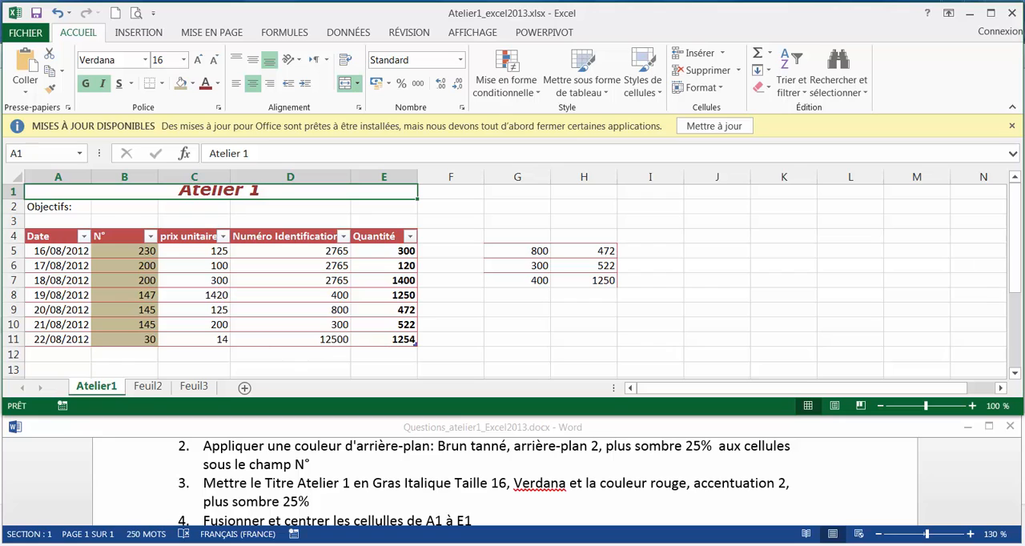
Consult the next instructions in the Word document and set the height of row 1 in the workbook to 25
{"action": "left_click", "coordinate": [886, 502]}
{"action": "left_click", "coordinate": [1015, 520]}
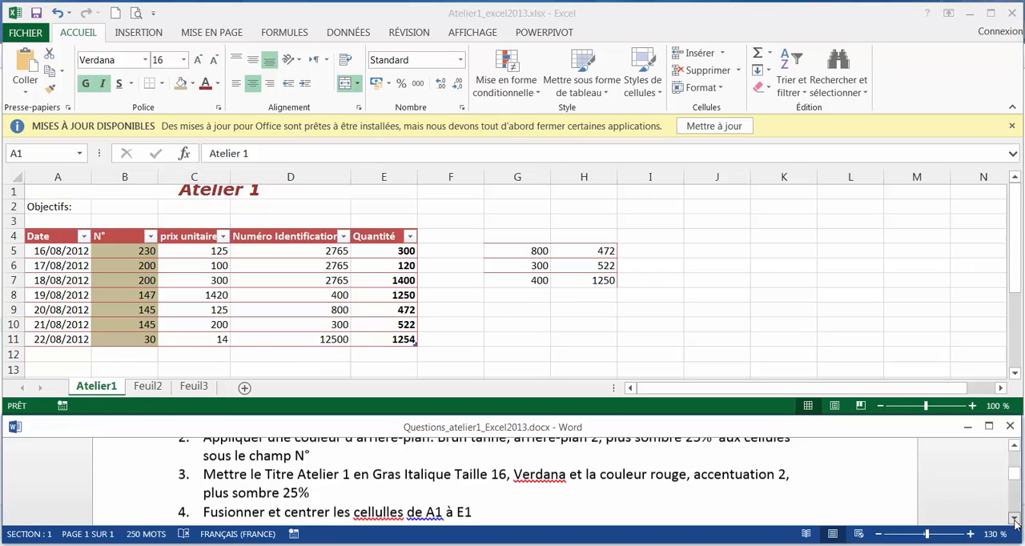
{"action": "left_click", "coordinate": [1015, 520]}
{"action": "left_click", "coordinate": [1015, 520]}
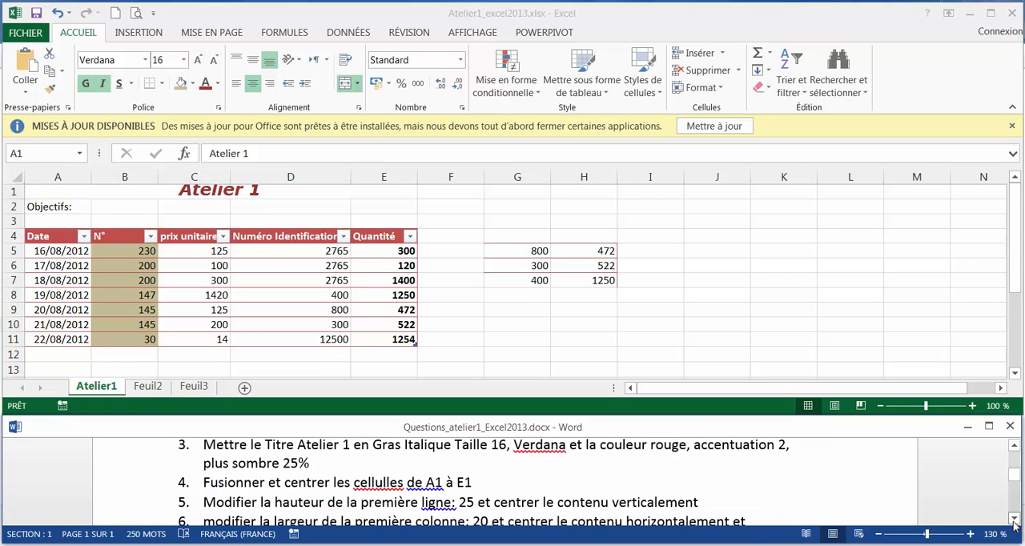
{"action": "left_click", "coordinate": [1015, 520]}
{"action": "left_click", "coordinate": [1016, 520]}
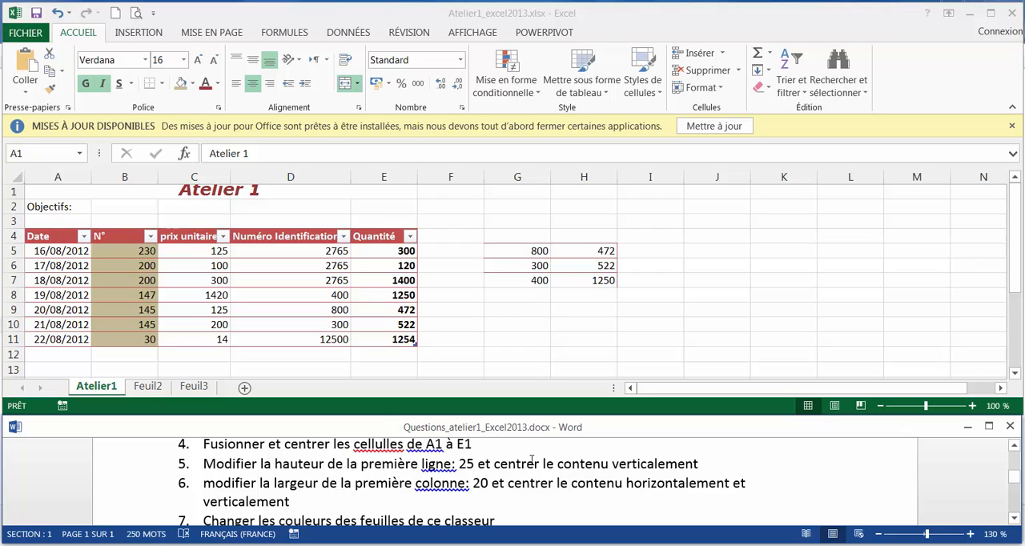
{"action": "left_click", "coordinate": [13, 195]}
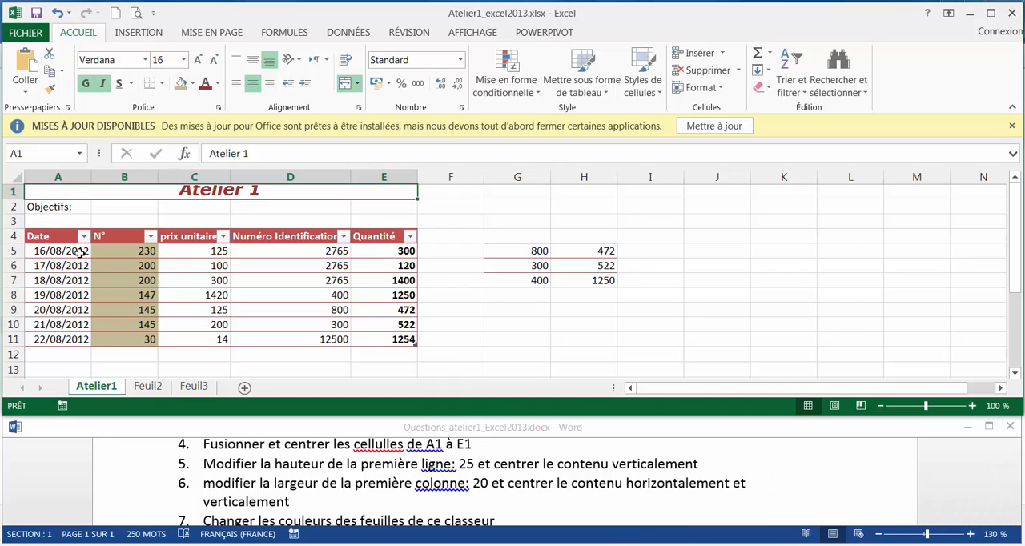
{"action": "left_click", "coordinate": [9, 192]}
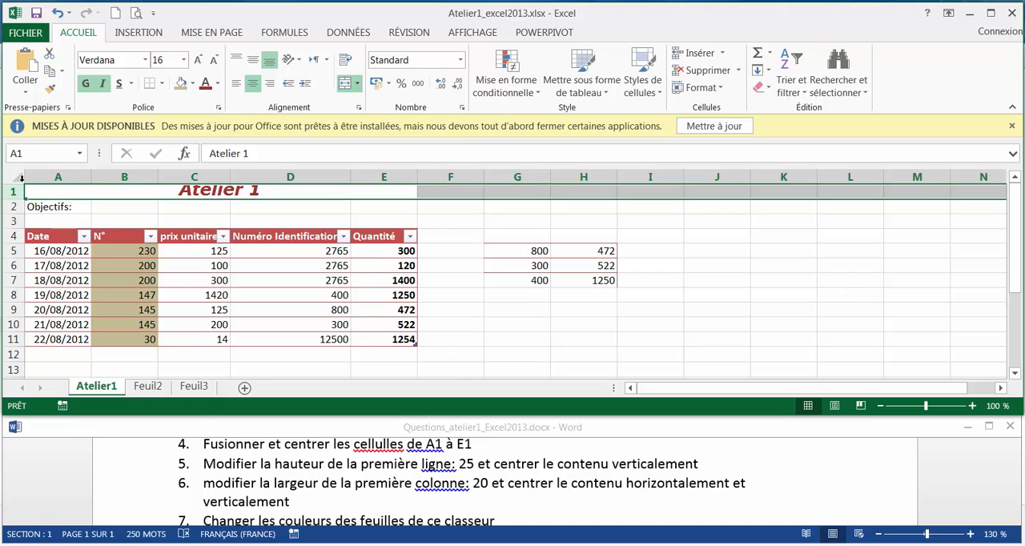
{"action": "right_click", "coordinate": [16, 194]}
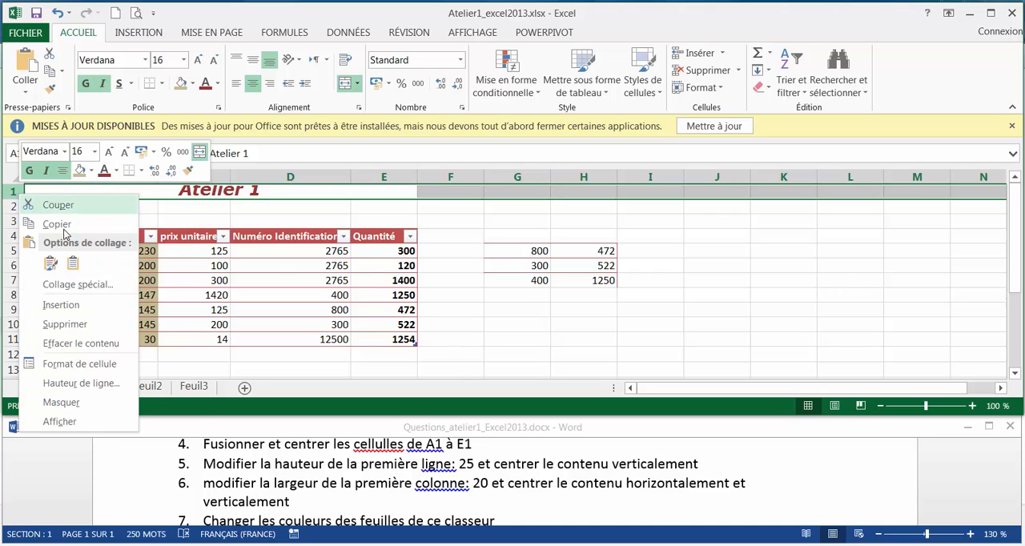
{"action": "left_click", "coordinate": [78, 384]}
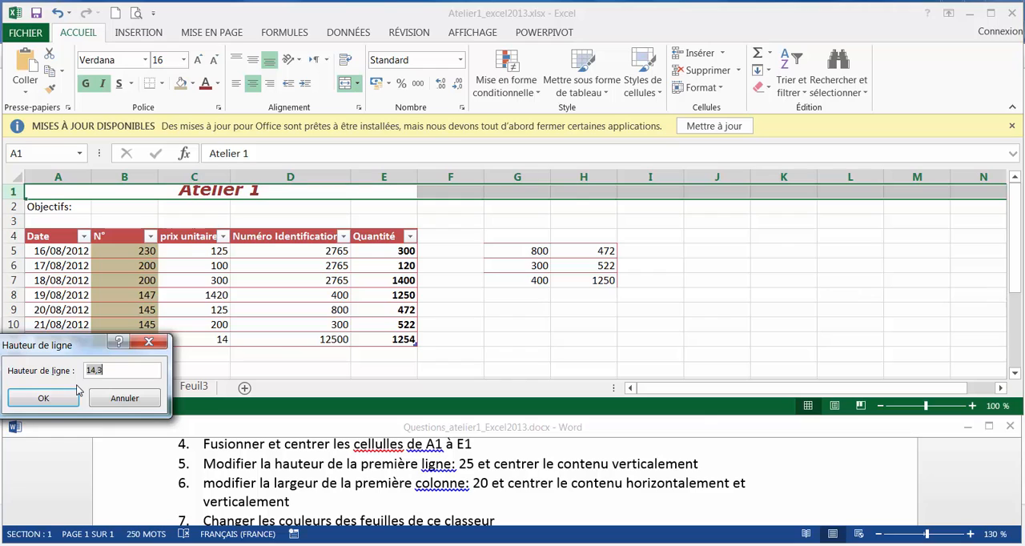
{"action": "type", "text": "25"}
{"action": "left_click", "coordinate": [45, 397]}
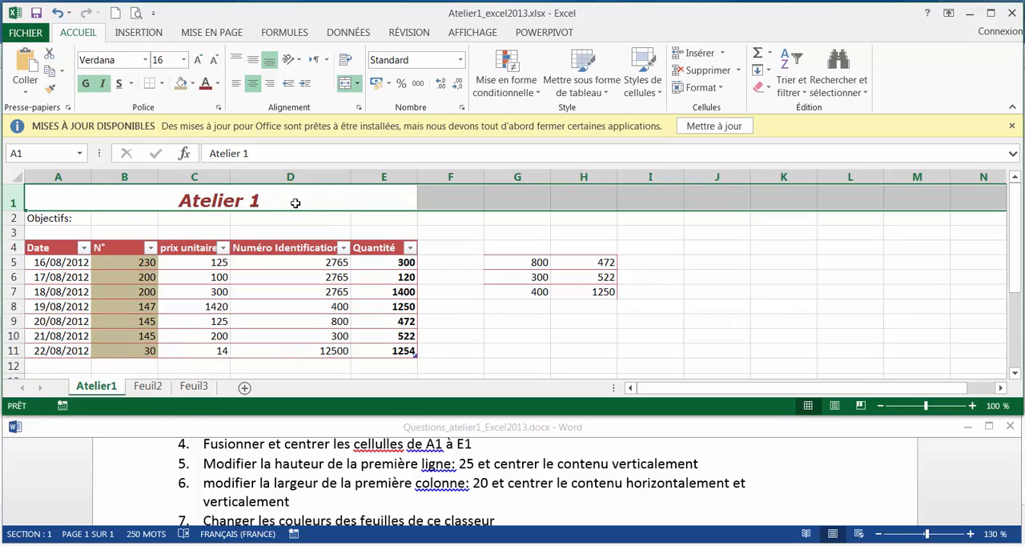
Centre the content of row 1 vertically
{"action": "left_click", "coordinate": [255, 67]}
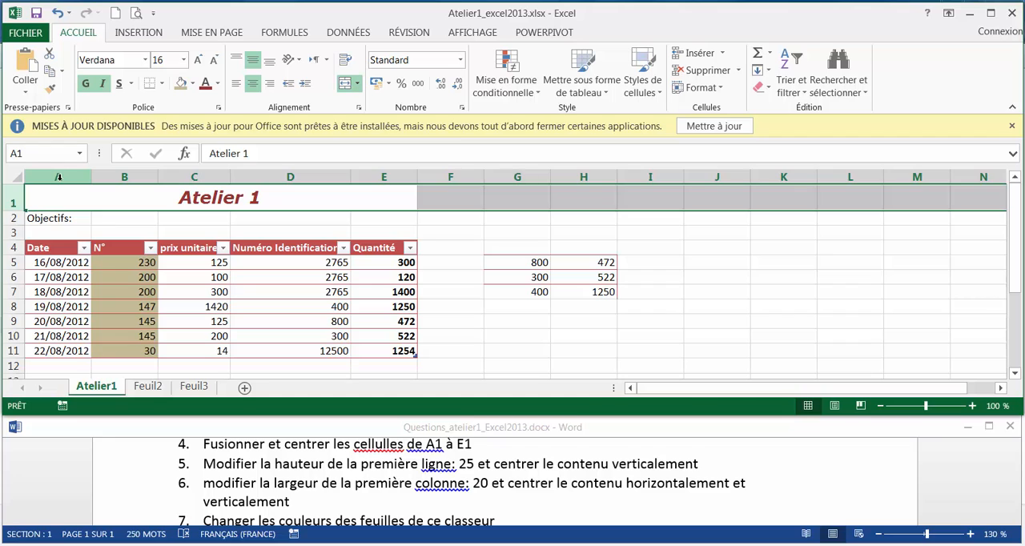
Set the width of column A to 20 and centre its content vertically and horizontally
{"action": "left_click", "coordinate": [59, 178]}
{"action": "right_click", "coordinate": [58, 176]}
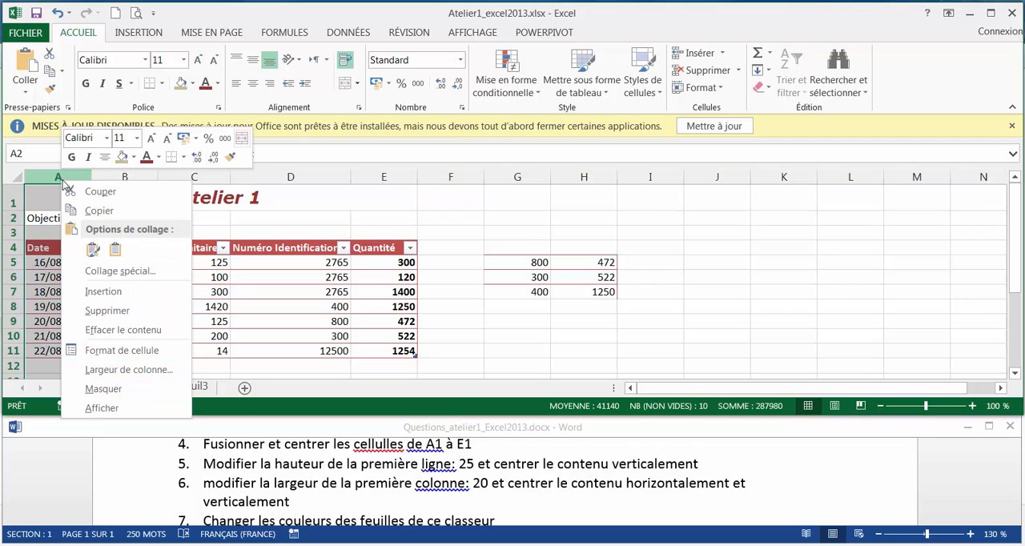
{"action": "left_click", "coordinate": [112, 369]}
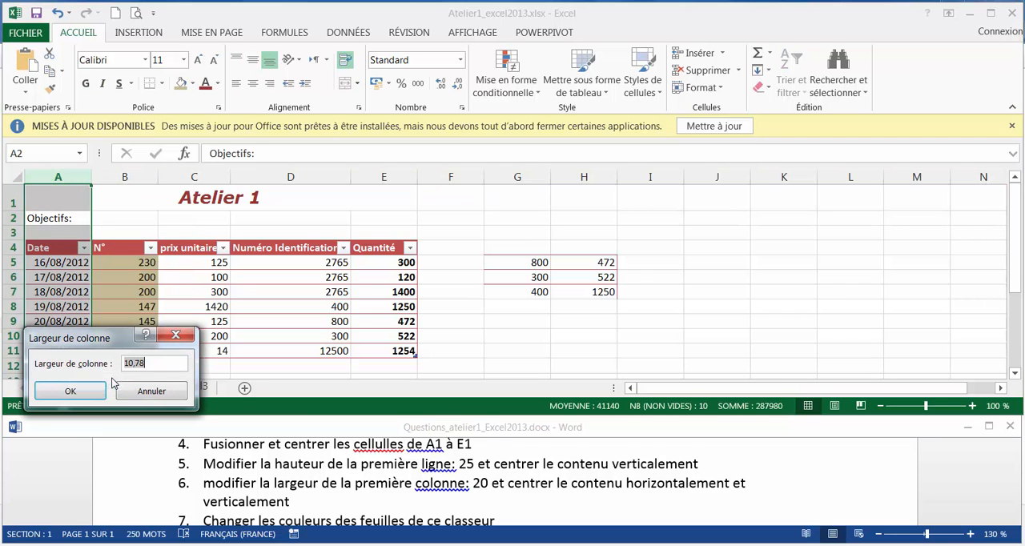
{"action": "type", "text": "20"}
{"action": "key", "text": "Return"}
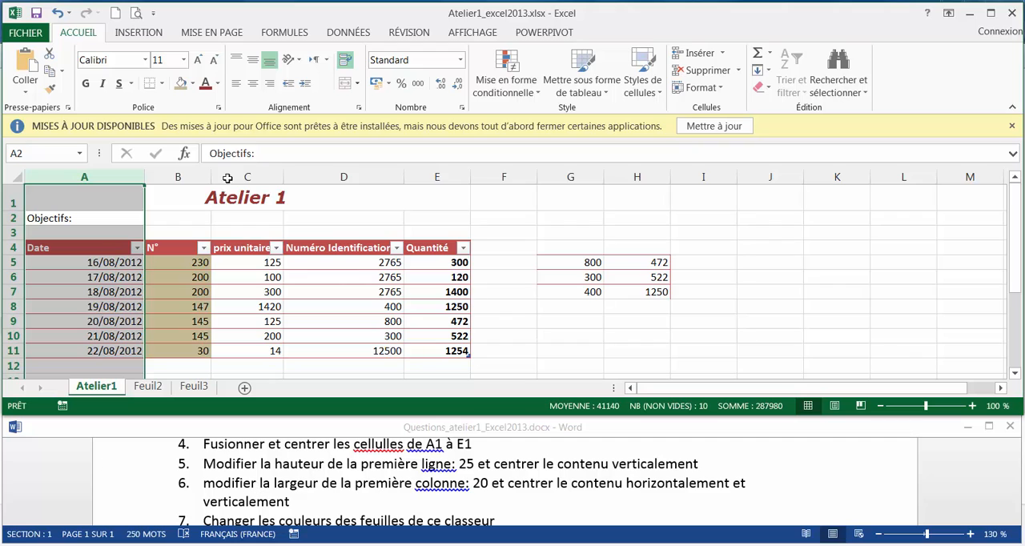
{"action": "left_click", "coordinate": [253, 60]}
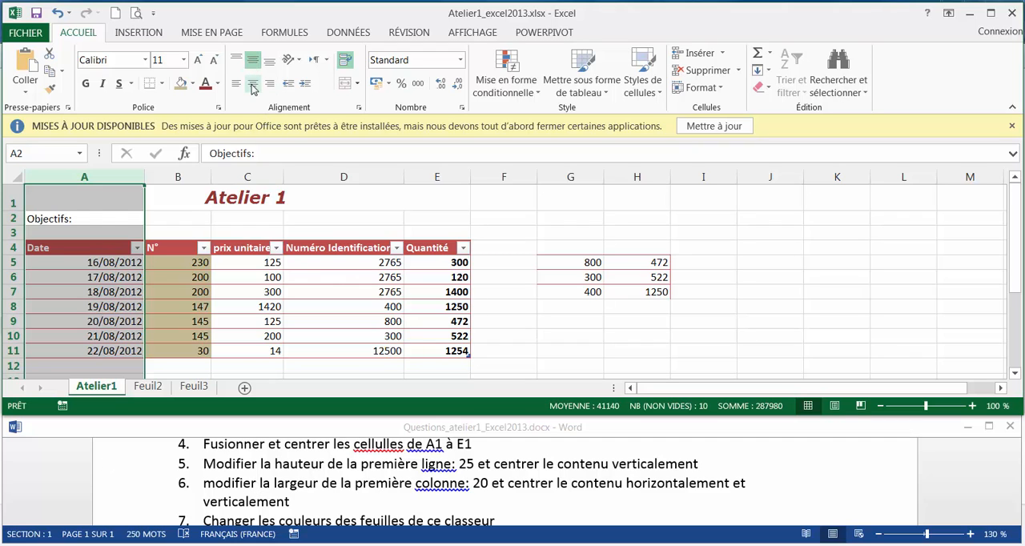
{"action": "left_click", "coordinate": [253, 82]}
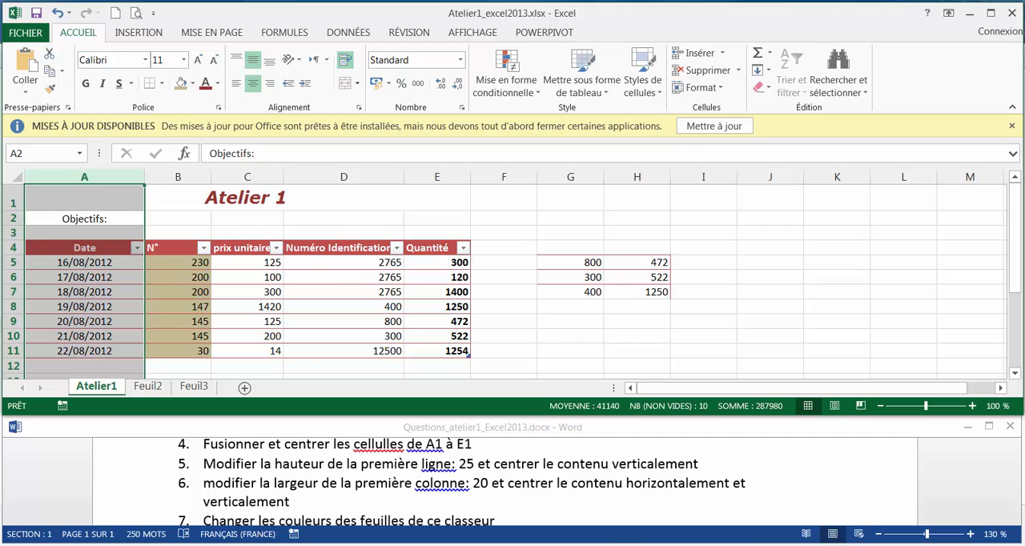
Consult the next instructions in the Word document and colour the Atelier1 sheet tab standard red in the workbook
{"action": "left_click", "coordinate": [719, 494]}
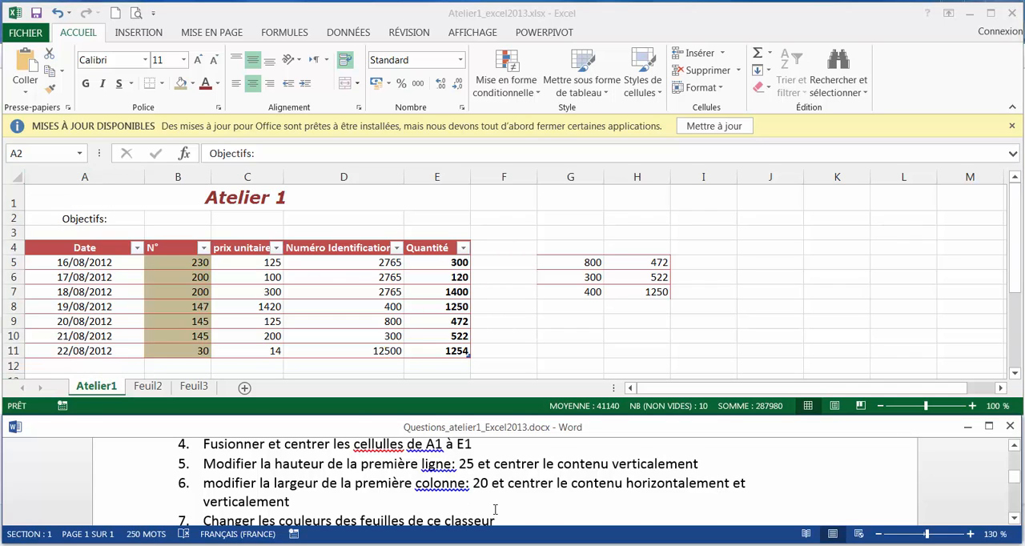
{"action": "scroll", "coordinate": [495, 510], "scroll_direction": "down", "scroll_amount": 1}
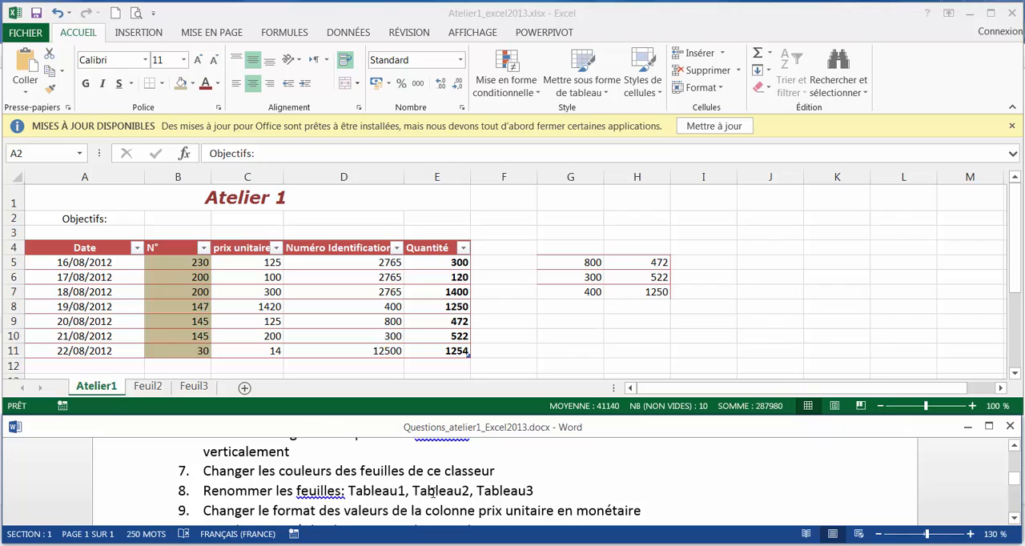
{"action": "left_click", "coordinate": [91, 391]}
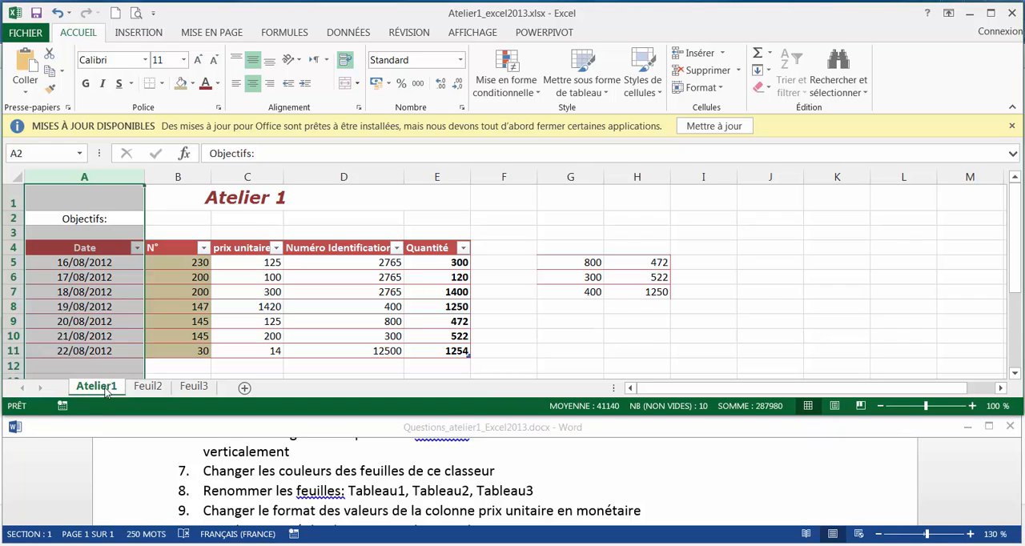
{"action": "left_click", "coordinate": [188, 391]}
{"action": "left_click", "coordinate": [104, 390]}
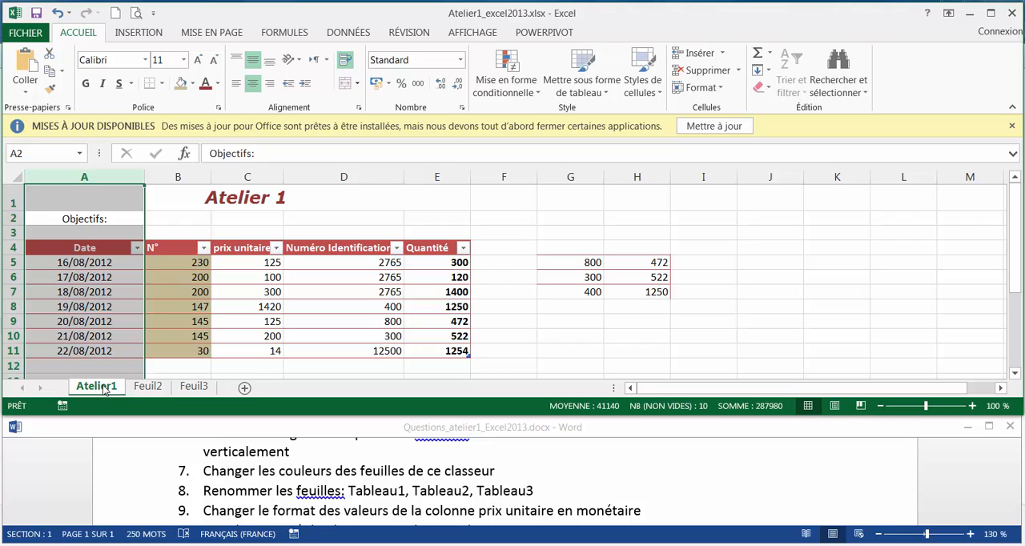
{"action": "right_click", "coordinate": [105, 390]}
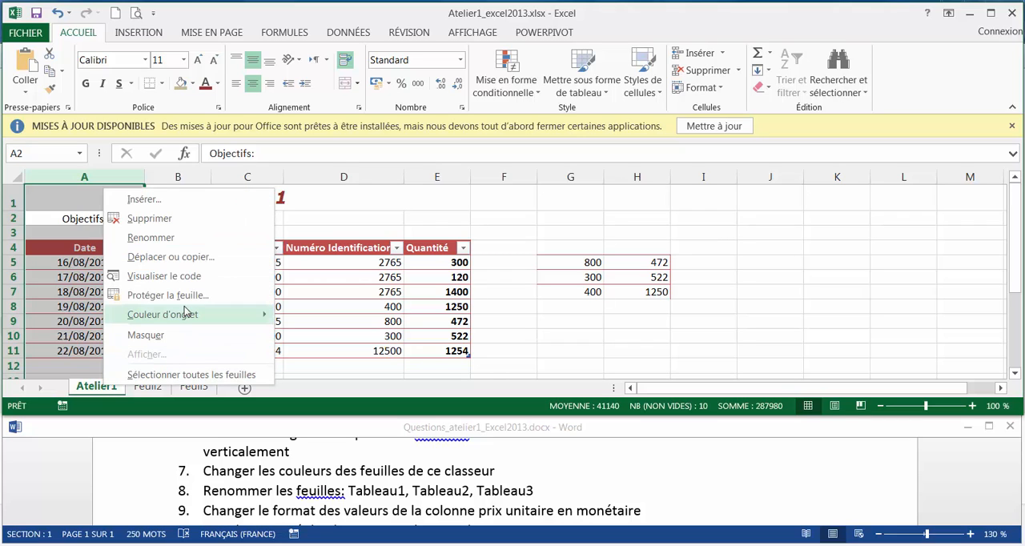
{"action": "mouse_move", "coordinate": [188, 315]}
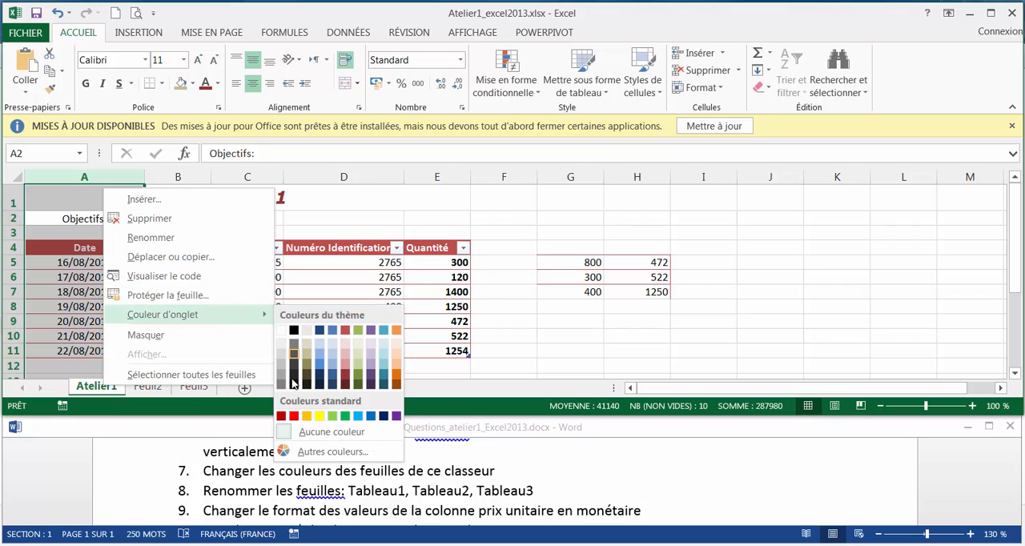
{"action": "left_click", "coordinate": [293, 417]}
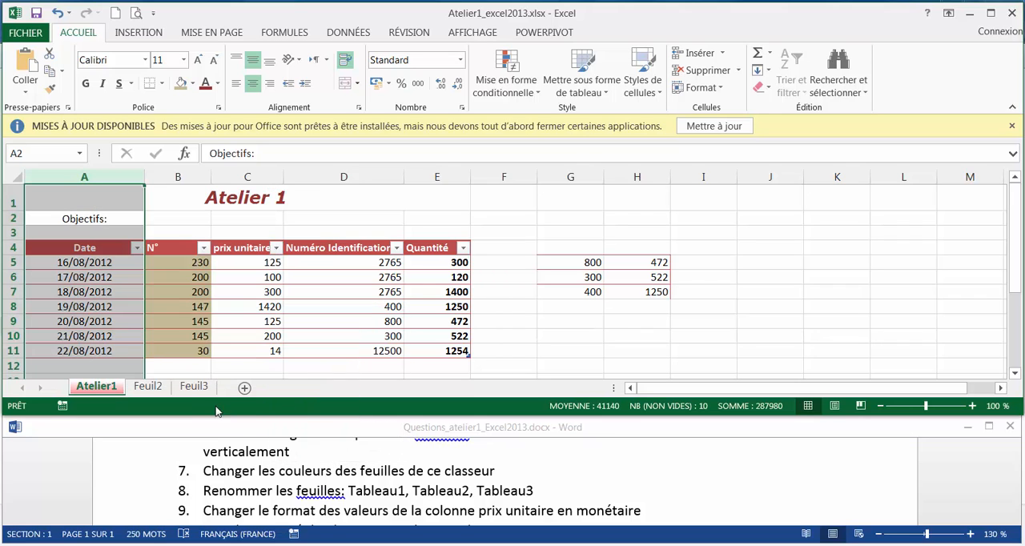
Colour the Feuil2 sheet tab standard yellow and the Feuil3 sheet tab standard green
{"action": "right_click", "coordinate": [158, 388]}
{"action": "mouse_move", "coordinate": [214, 319]}
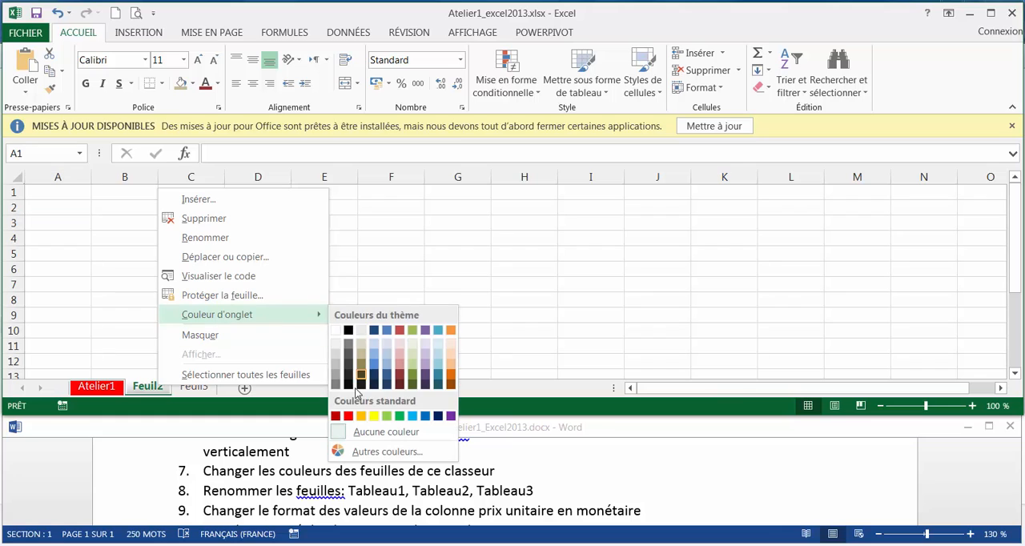
{"action": "left_click", "coordinate": [374, 416]}
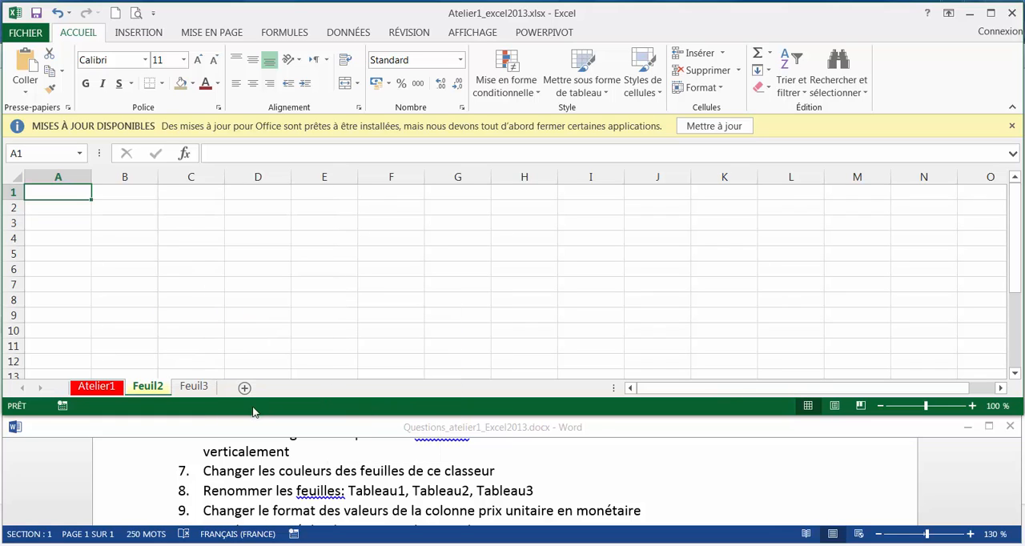
{"action": "right_click", "coordinate": [198, 388]}
{"action": "mouse_move", "coordinate": [356, 319]}
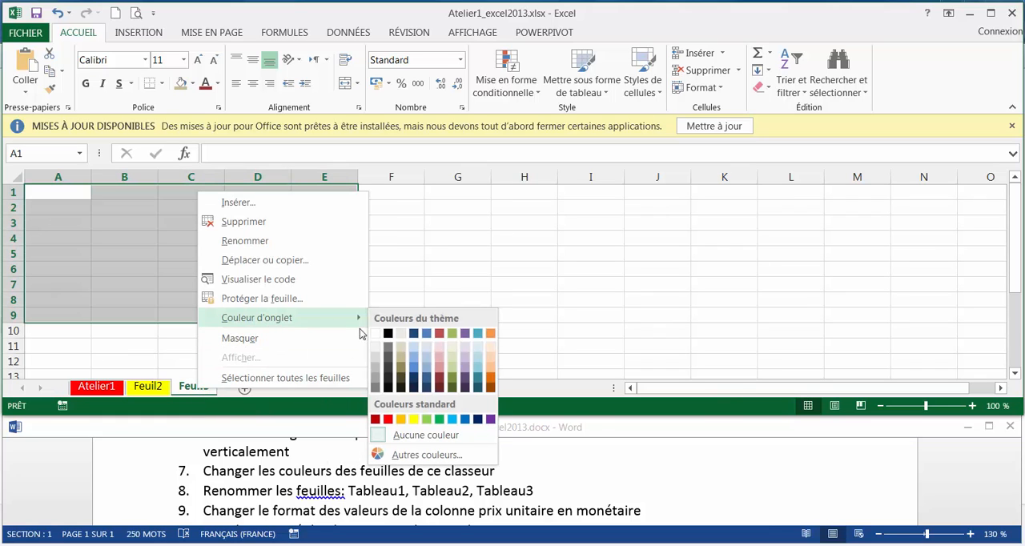
{"action": "left_click", "coordinate": [442, 420]}
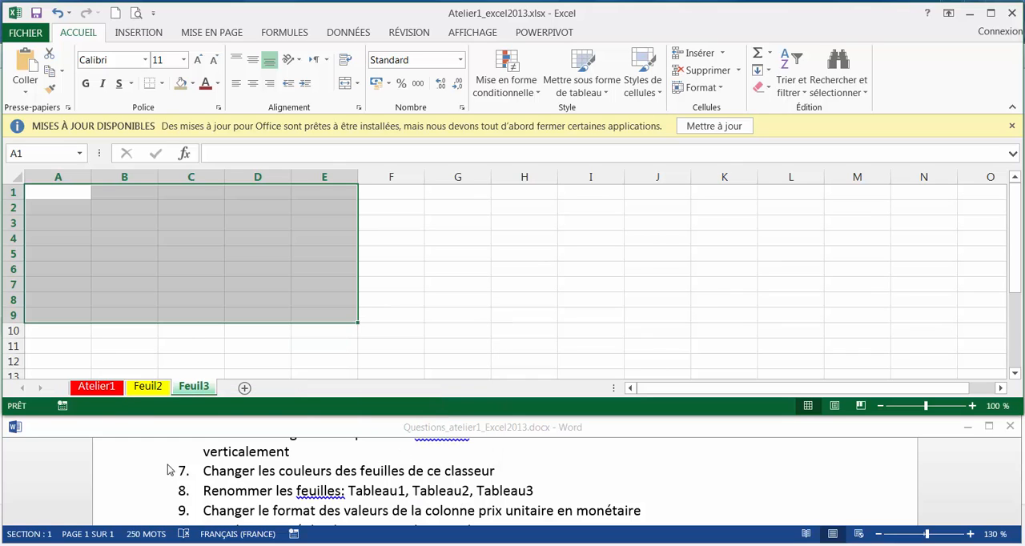
Rename the Atelier1 sheet as Tableau1
{"action": "left_click", "coordinate": [111, 387]}
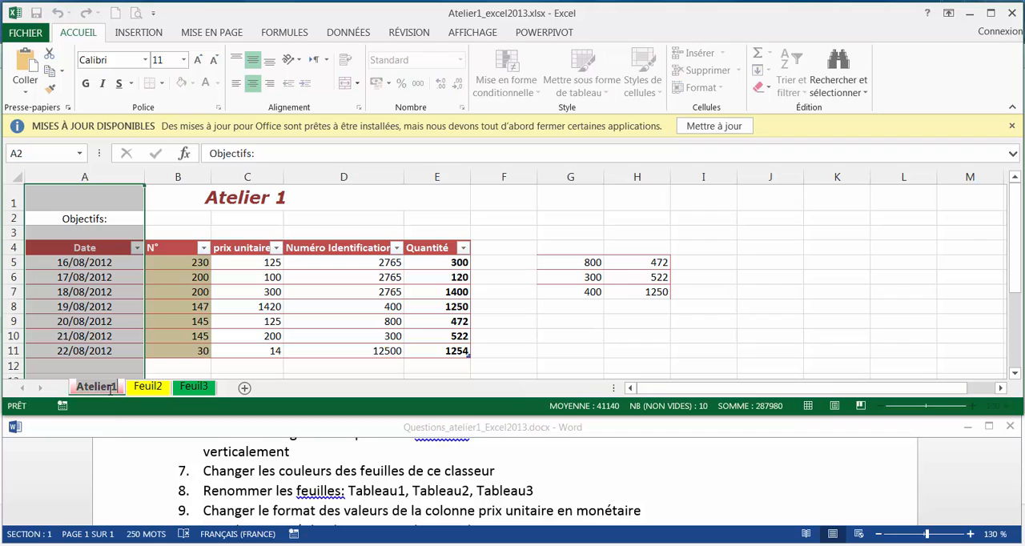
{"action": "double_click", "coordinate": [110, 388]}
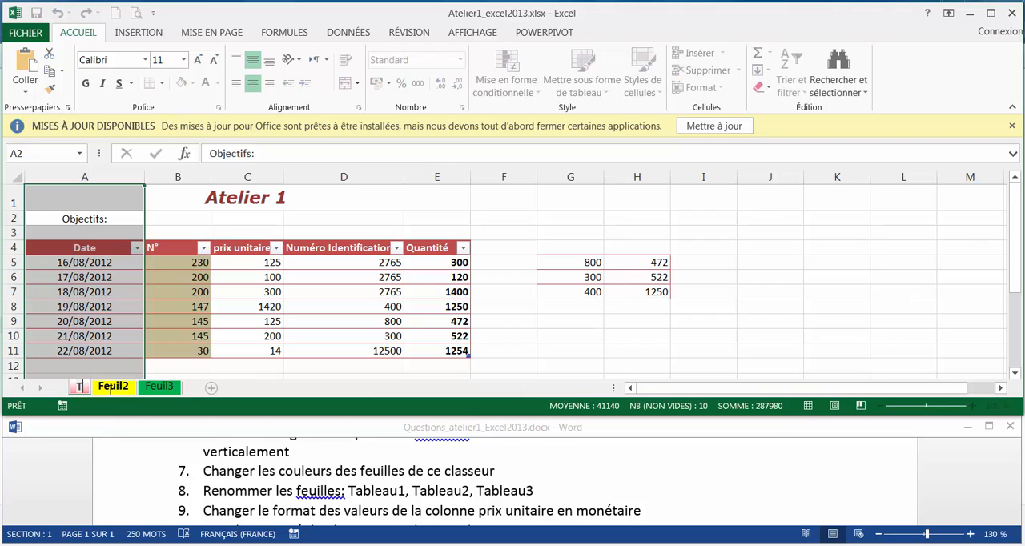
{"action": "type", "text": "Tableau"}
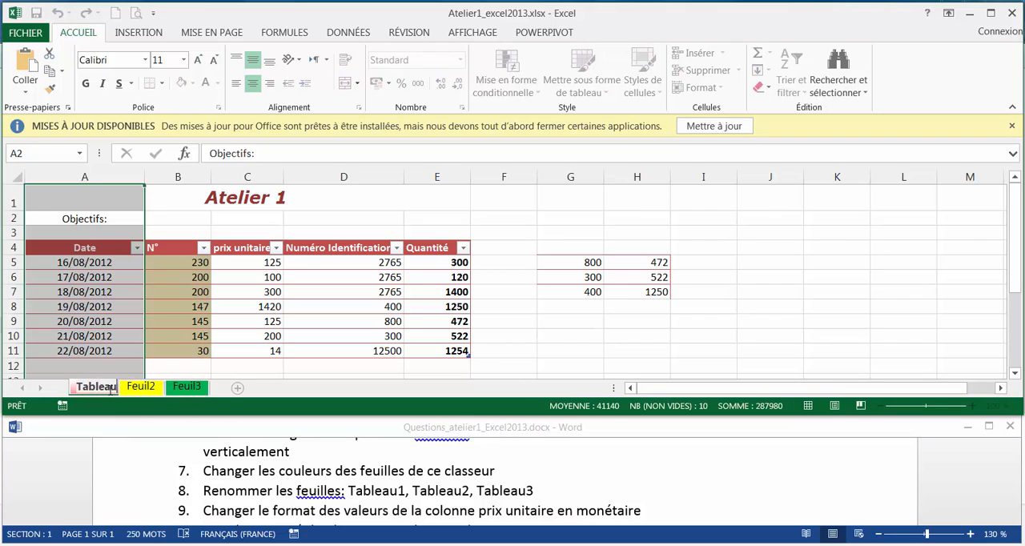
{"action": "type", "text": "1"}
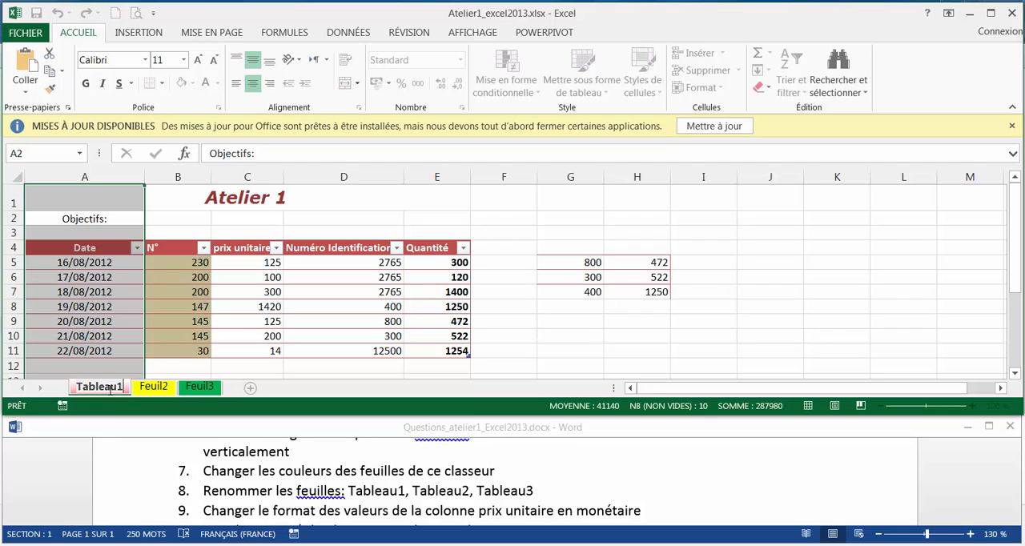
Rename the Feuil2 sheet as Tableau2
{"action": "left_click", "coordinate": [155, 390]}
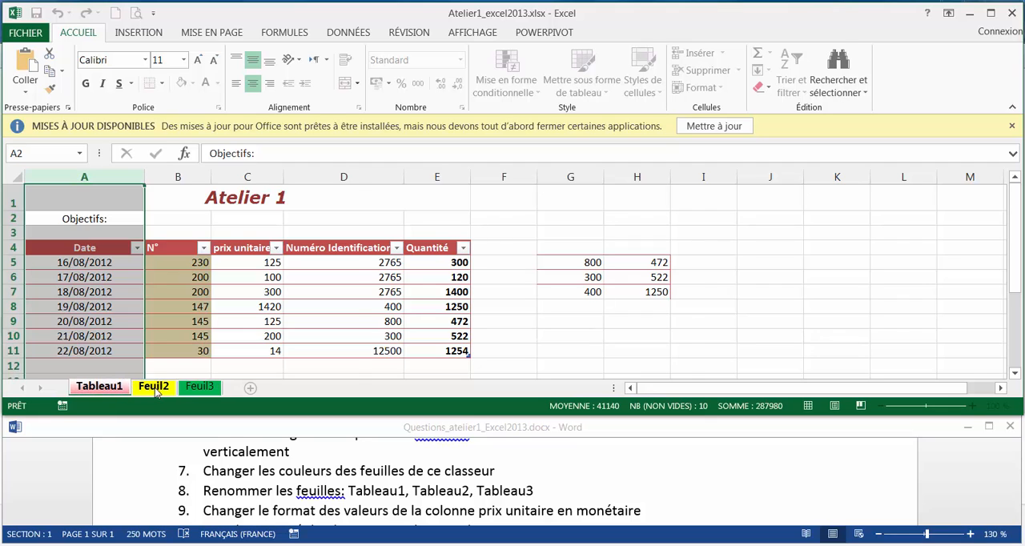
{"action": "type", "text": "Ta"}
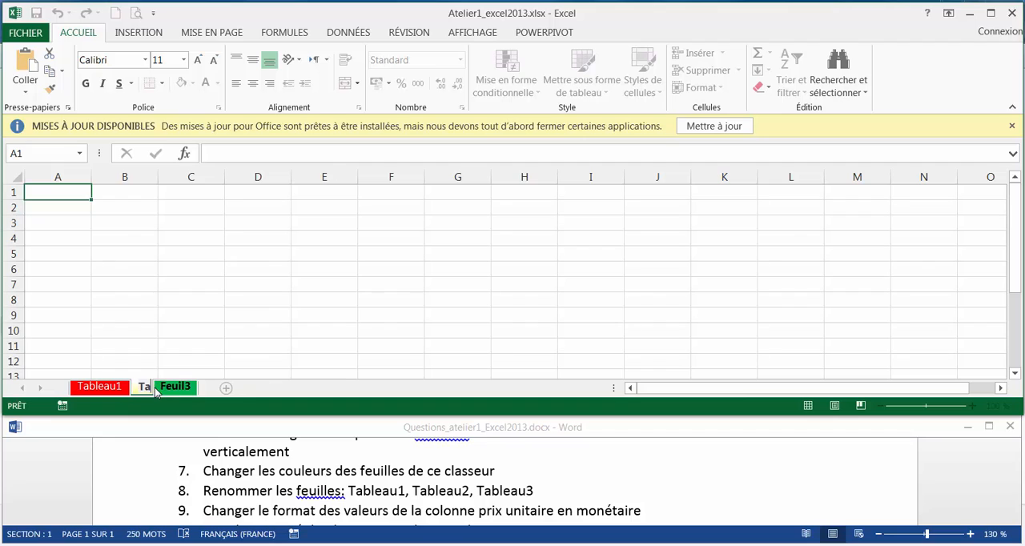
{"action": "type", "text": "bleau2"}
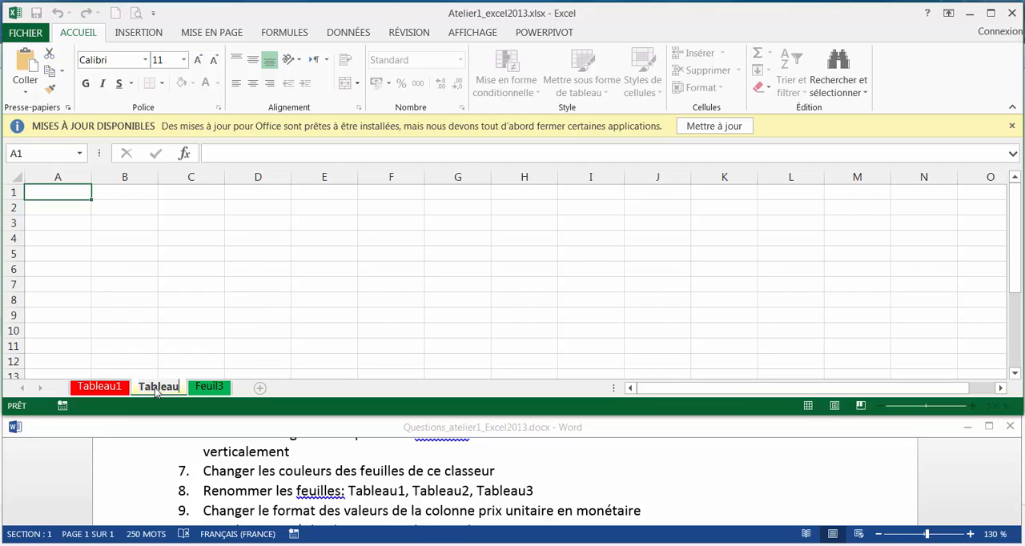
Rename the Feuil3 sheet as Tableau3, correcting the typing errors in the name
{"action": "left_click", "coordinate": [218, 389]}
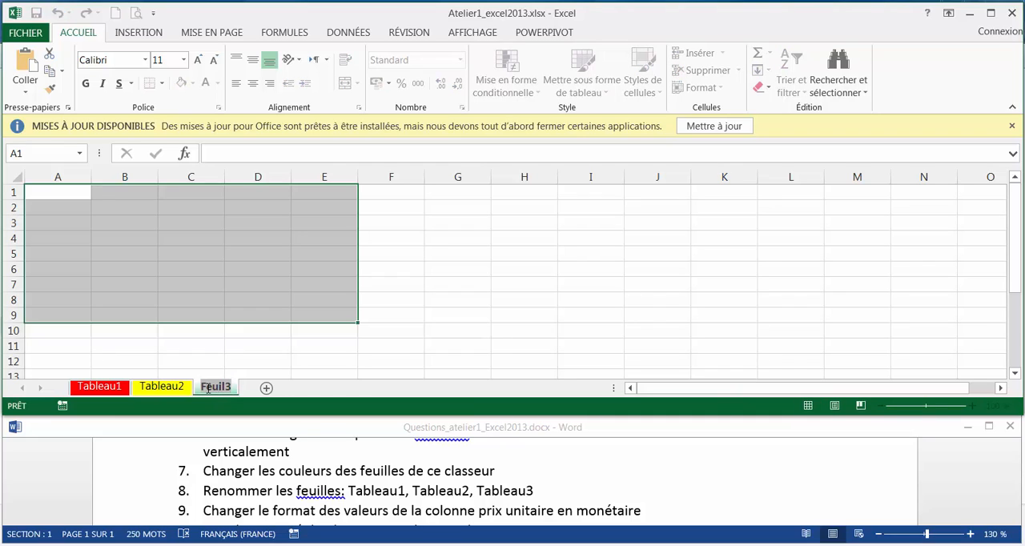
{"action": "type", "text": "Tabl"}
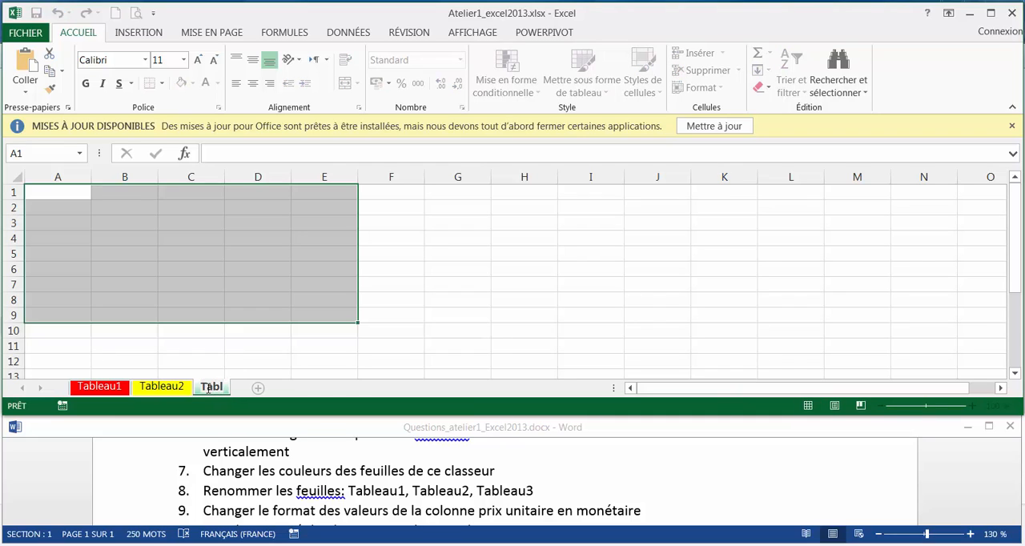
{"action": "type", "text": "zeau"}
{"action": "key", "text": "BackSpace"}
{"action": "key", "text": "BackSpace"}
{"action": "key", "text": "BackSpace"}
{"action": "type", "text": "eau"}
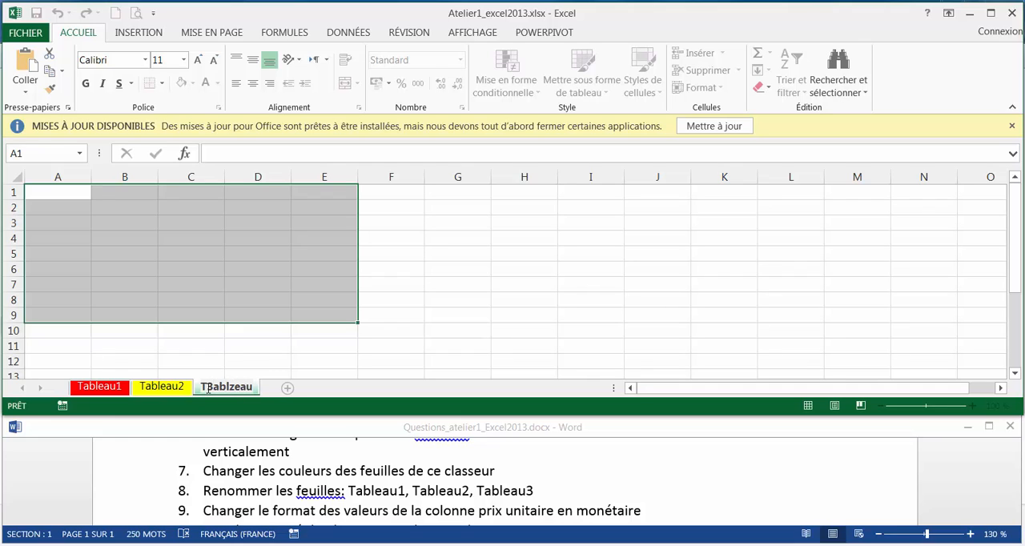
{"action": "left_click", "coordinate": [208, 390]}
{"action": "key", "text": "BackSpace"}
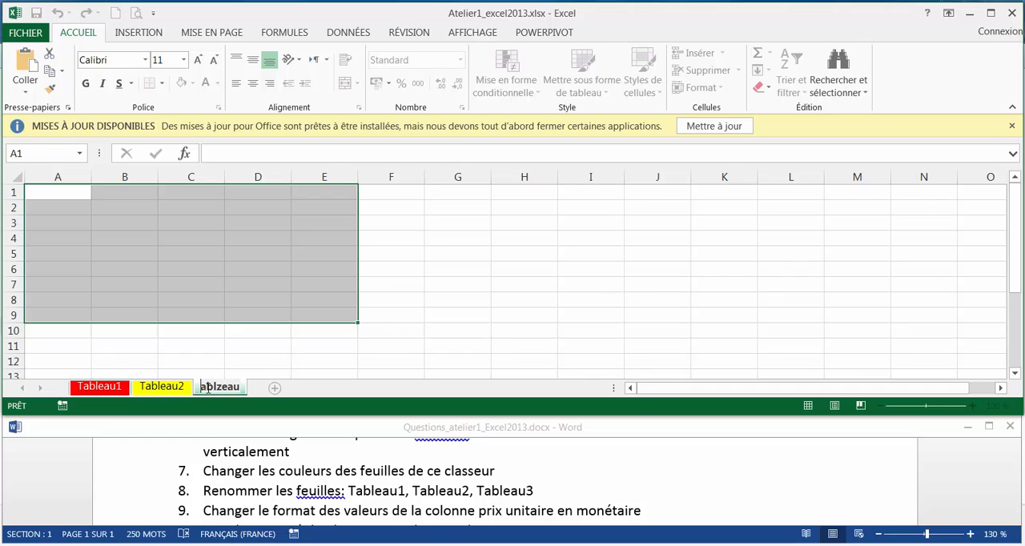
{"action": "type", "text": "T"}
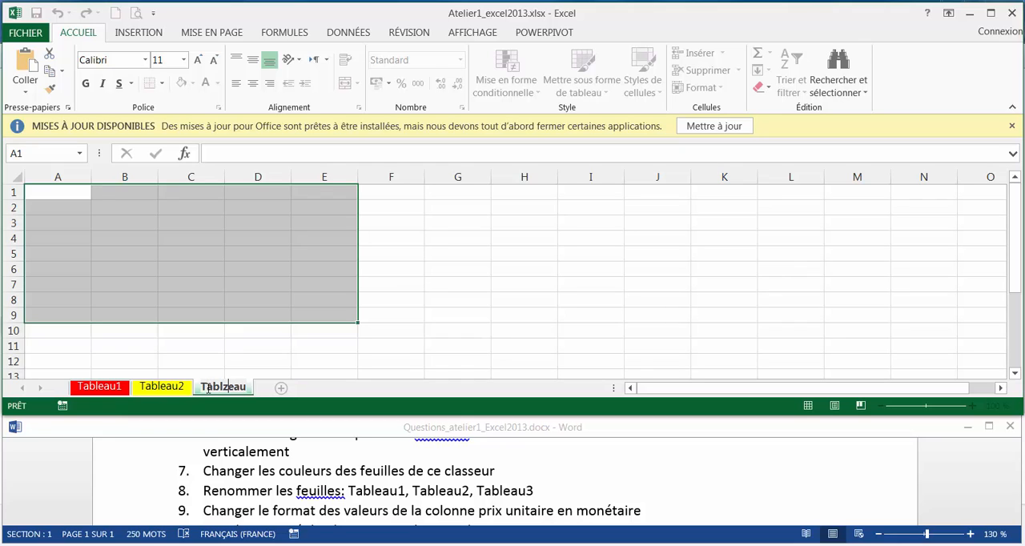
{"action": "key", "text": "Delete"}
{"action": "type", "text": "3"}
{"action": "key", "text": "Return"}
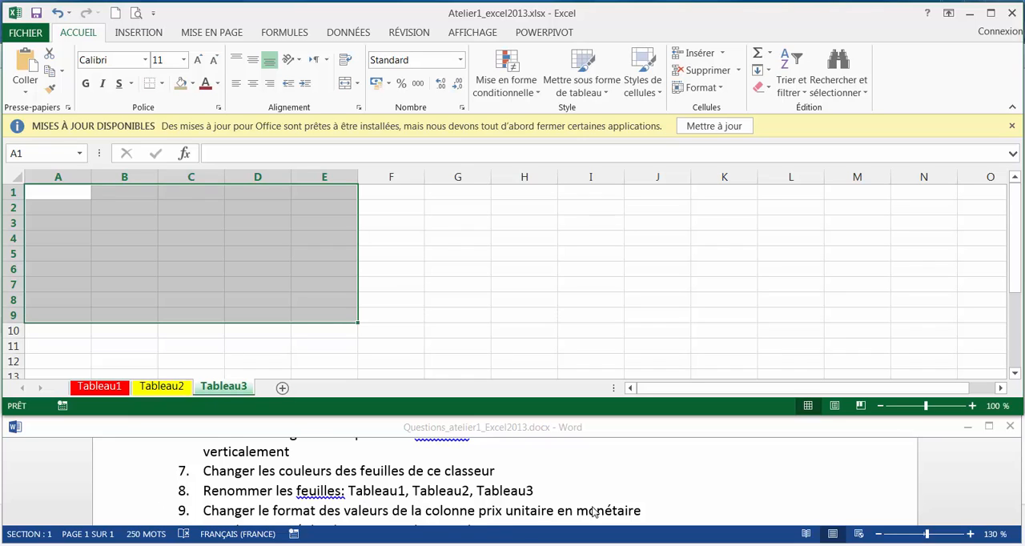
Apply the Monétaire number format to the prix unitaire values in C5:C11 on the Tableau1 sheet
{"action": "left_click", "coordinate": [299, 295]}
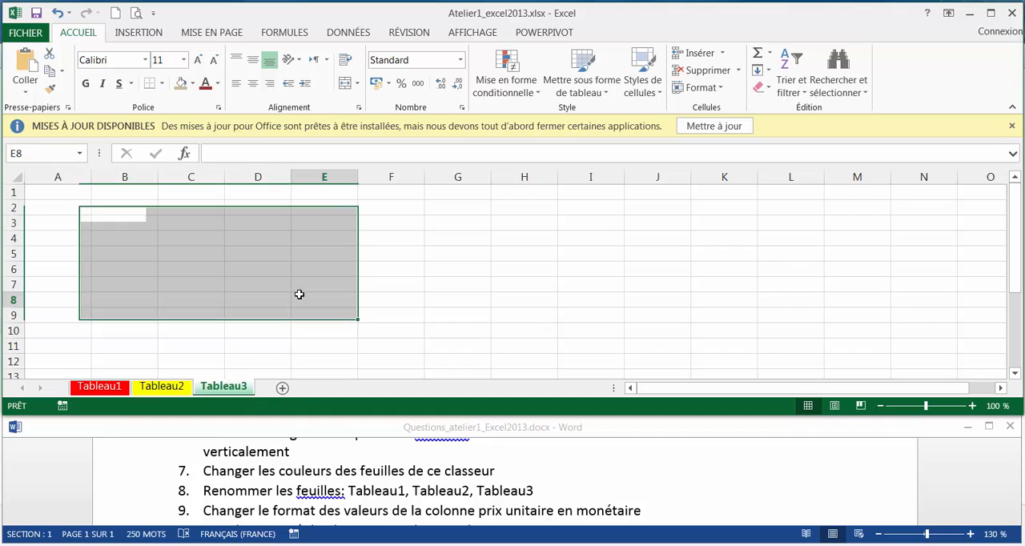
{"action": "left_click", "coordinate": [120, 387]}
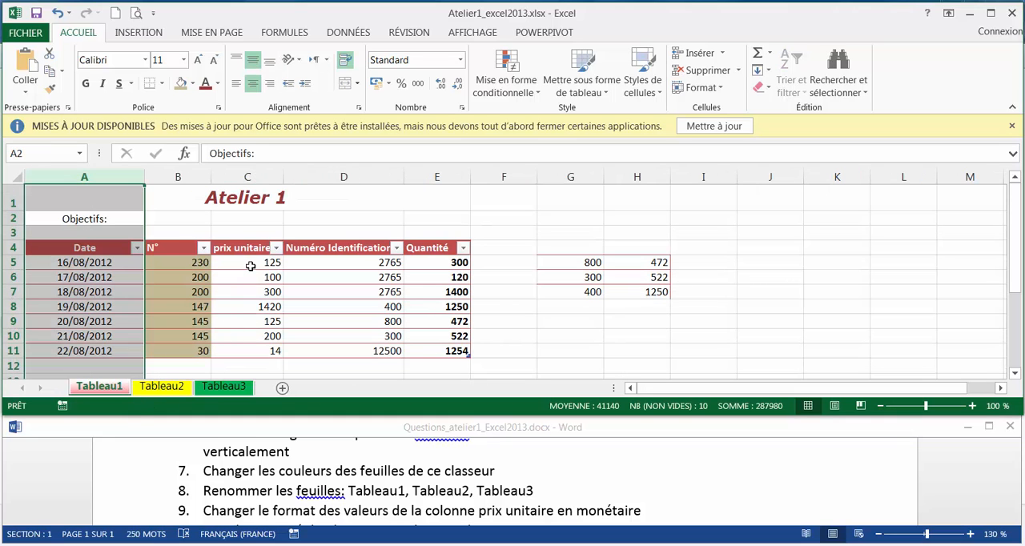
{"action": "left_click_drag", "start_coordinate": [251, 266], "coordinate": [254, 351]}
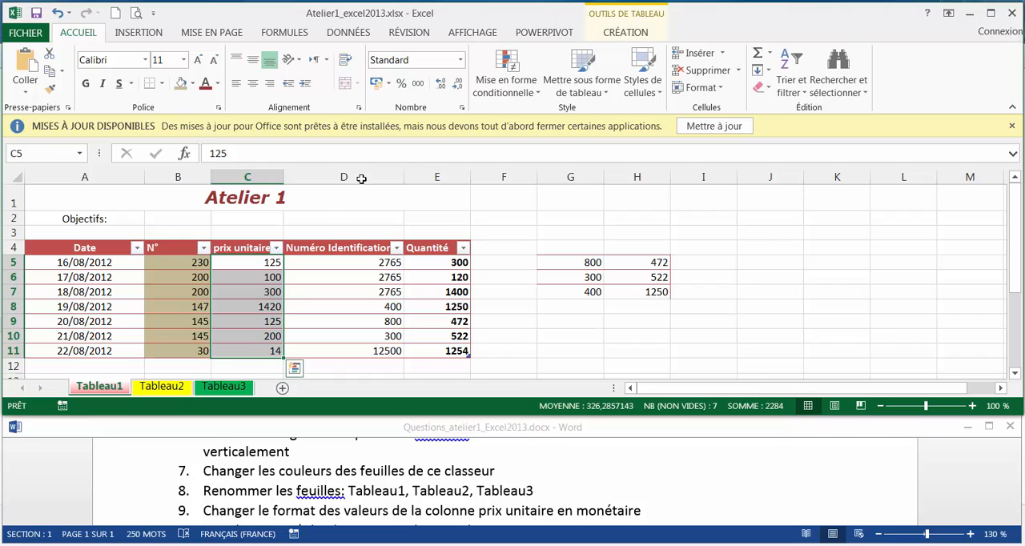
{"action": "left_click", "coordinate": [461, 61]}
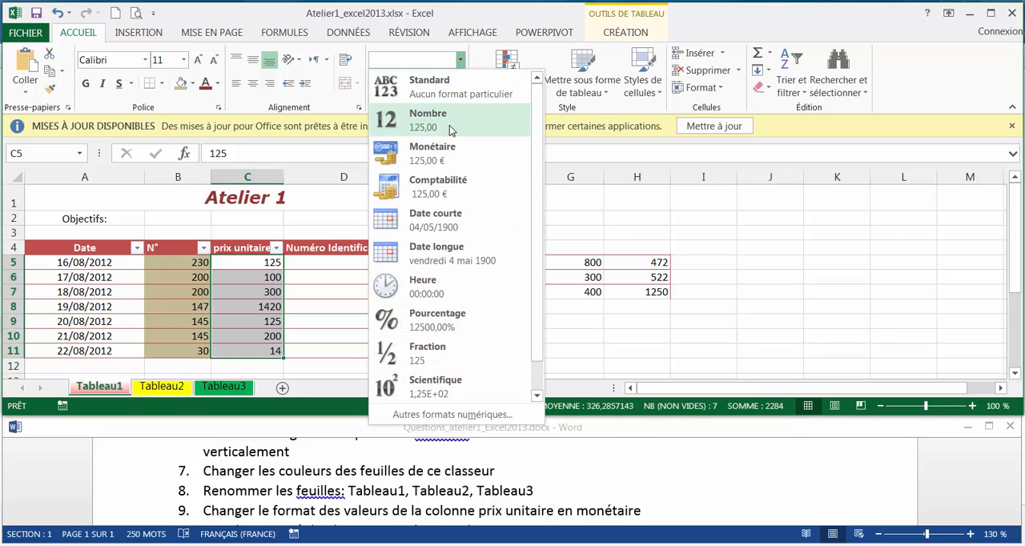
{"action": "left_click", "coordinate": [451, 154]}
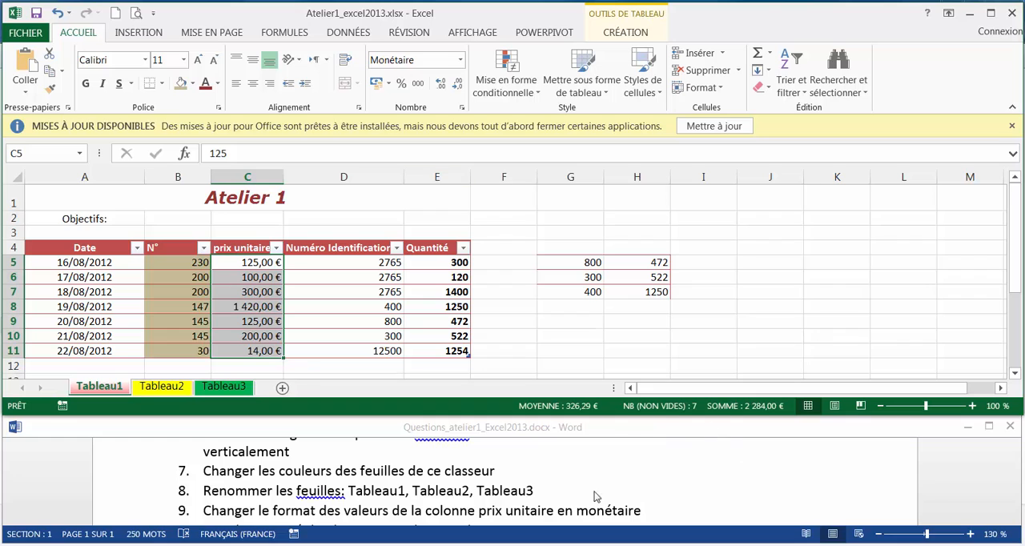
Sort the Quantité values in E5:E11 of the Tableau1 table from smallest to largest
{"action": "left_click", "coordinate": [1015, 512]}
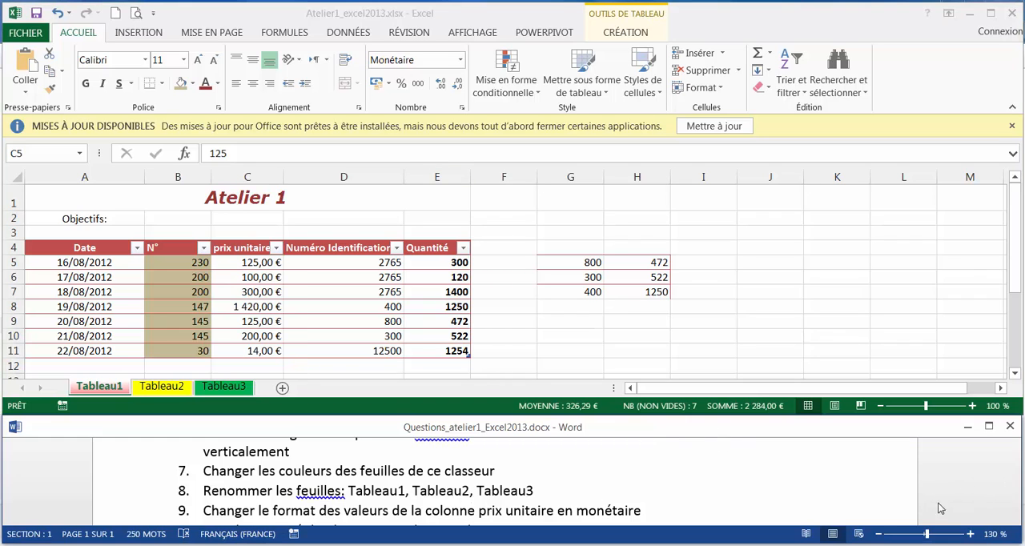
{"action": "left_click", "coordinate": [1015, 519]}
{"action": "left_click", "coordinate": [1016, 520]}
{"action": "left_click", "coordinate": [1016, 519]}
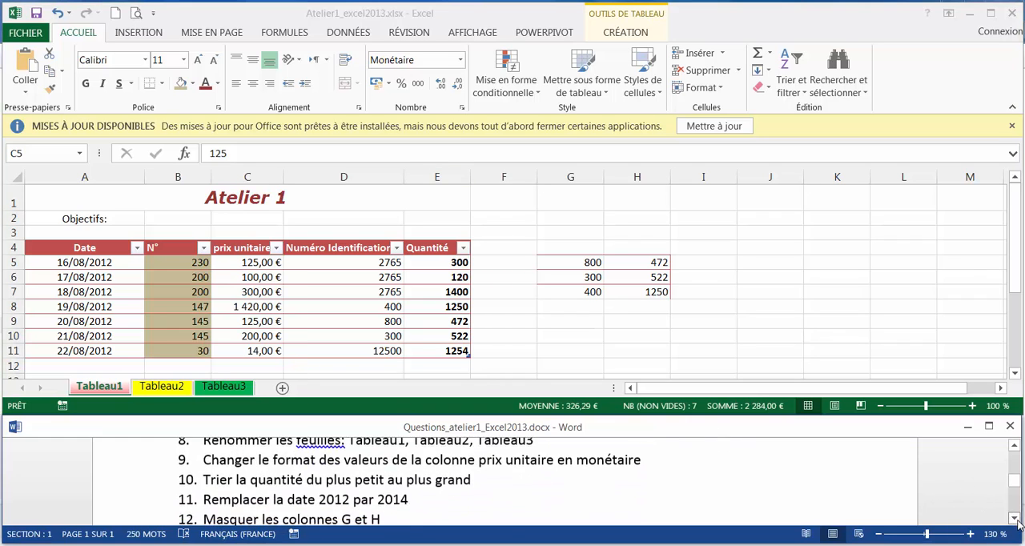
{"action": "left_click", "coordinate": [1016, 520]}
{"action": "left_click", "coordinate": [1016, 519]}
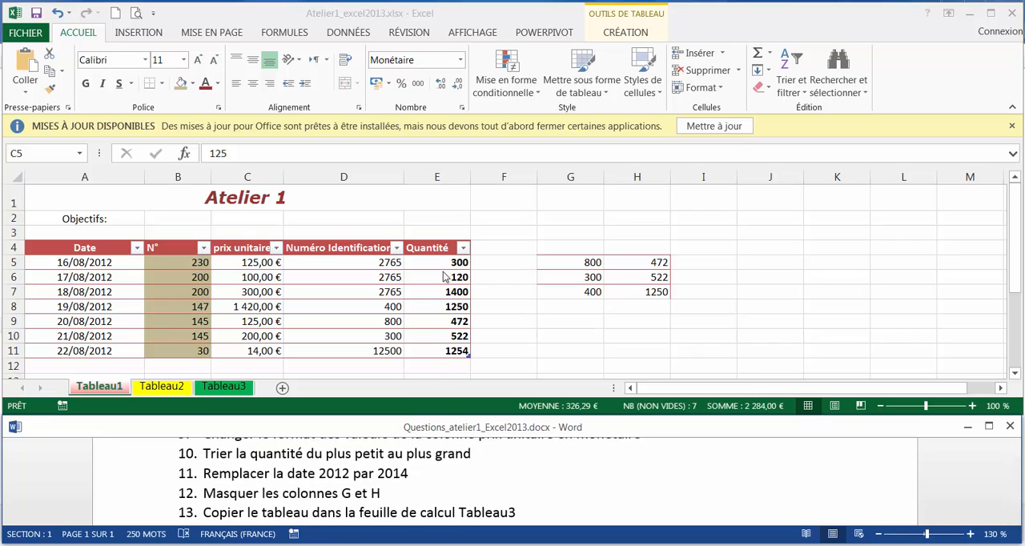
{"action": "mouse_move", "coordinate": [442, 266]}
{"action": "left_mouse_down"}
{"action": "mouse_move", "coordinate": [435, 352]}
{"action": "mouse_move", "coordinate": [450, 264]}
{"action": "left_mouse_up"}
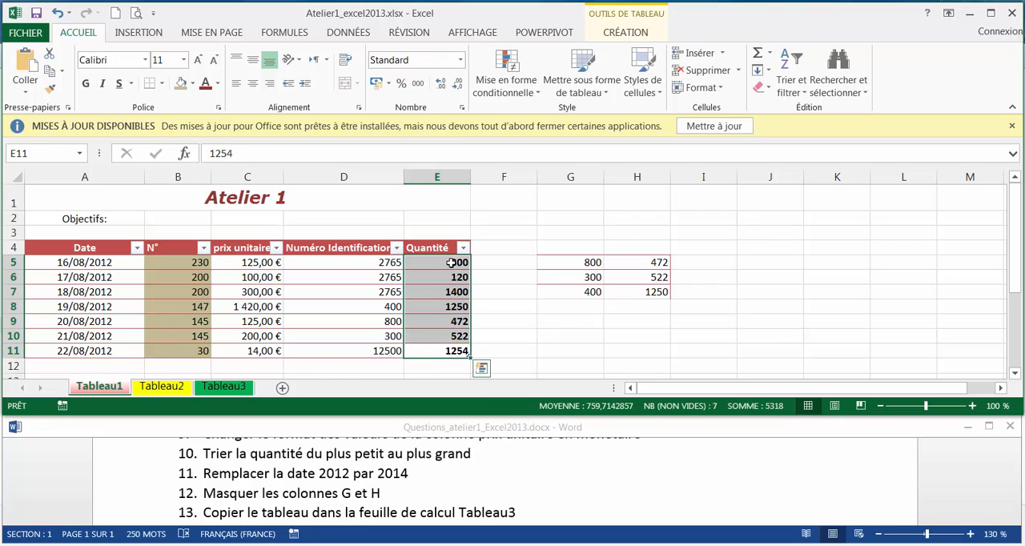
{"action": "left_click", "coordinate": [792, 72]}
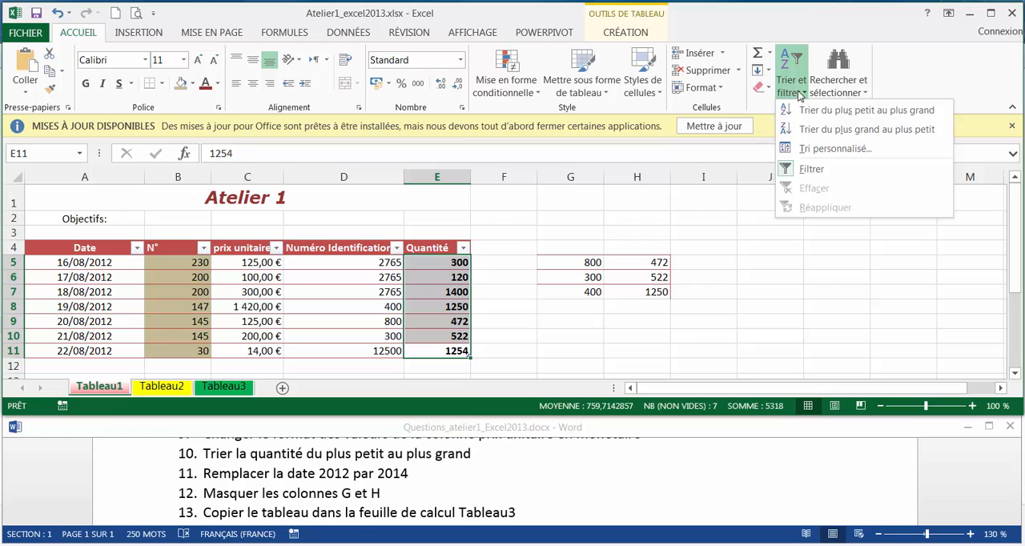
{"action": "left_click", "coordinate": [886, 111]}
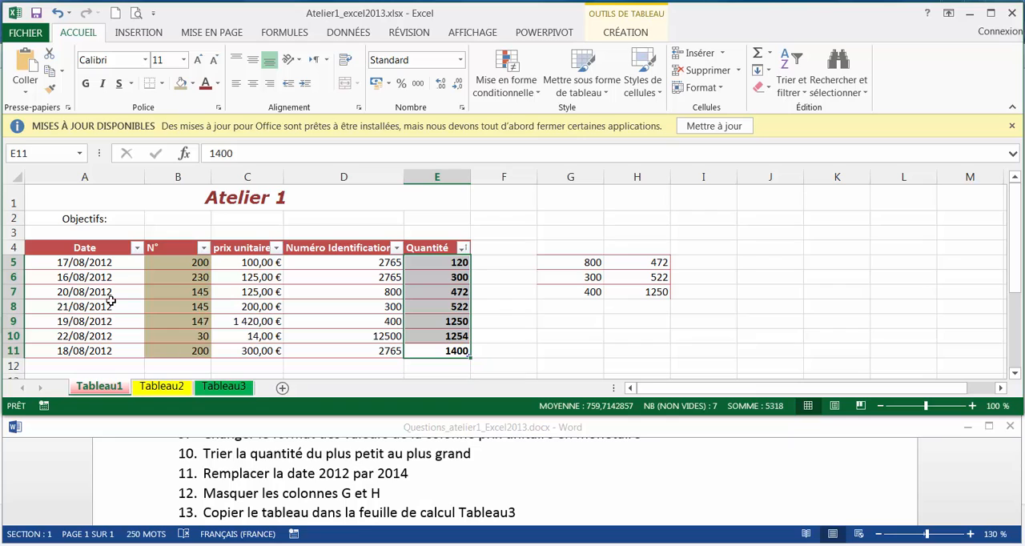
Replace every 2012 with 2014 in the Date column values A5:A11 of the Tableau1 sheet
{"action": "left_click_drag", "start_coordinate": [108, 266], "coordinate": [107, 350]}
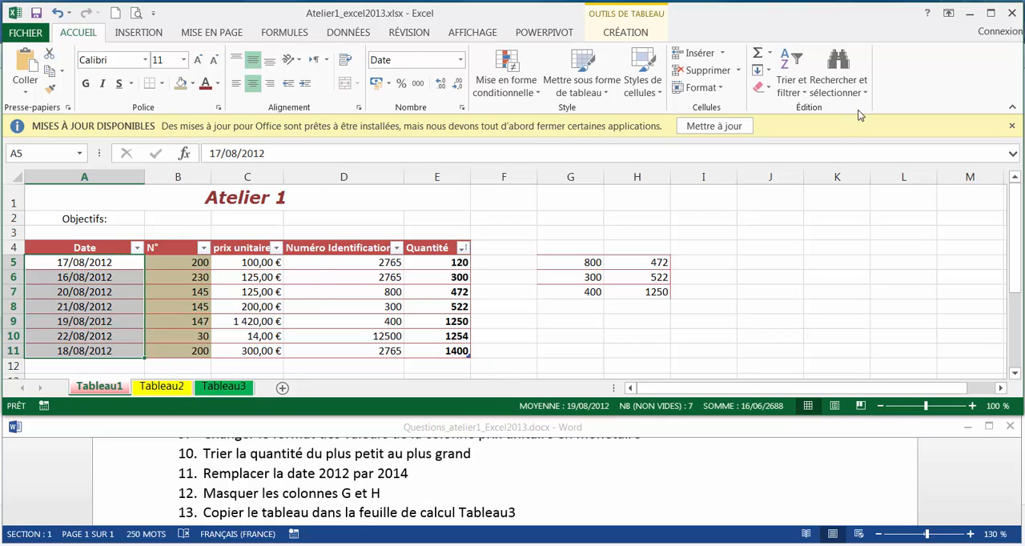
{"action": "left_click", "coordinate": [853, 90]}
{"action": "left_click", "coordinate": [869, 129]}
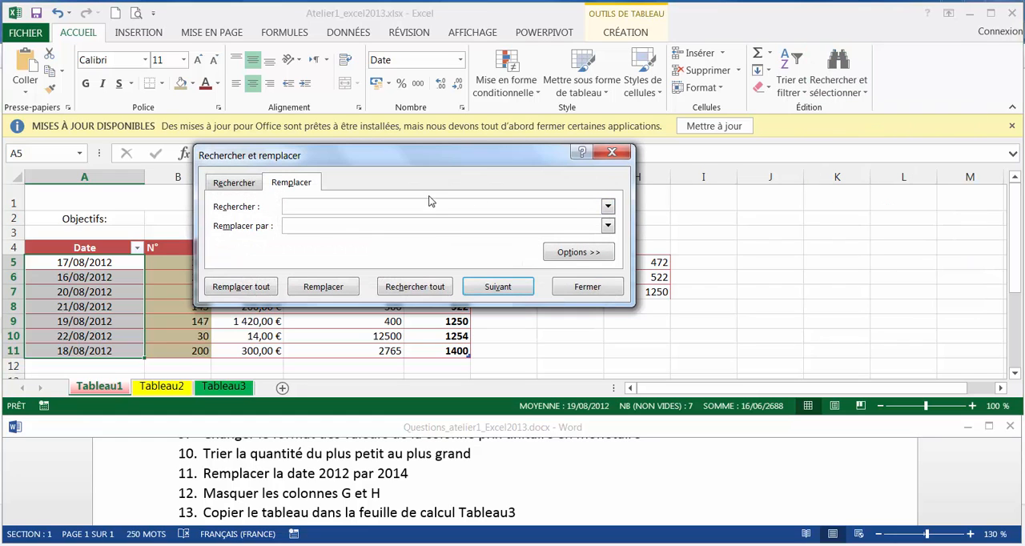
{"action": "type", "text": "2012"}
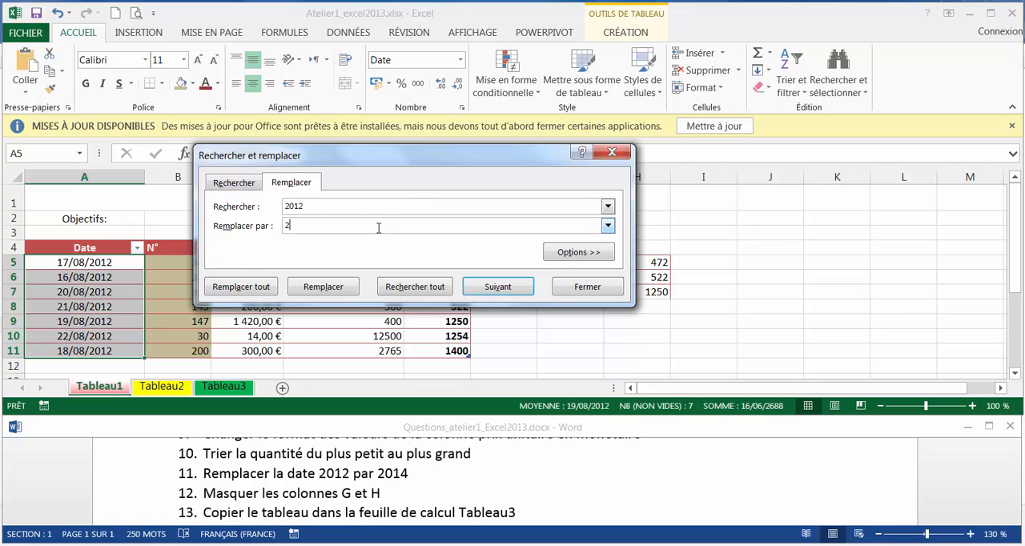
{"action": "left_click", "coordinate": [379, 229]}
{"action": "type", "text": "2014"}
{"action": "left_click", "coordinate": [266, 287]}
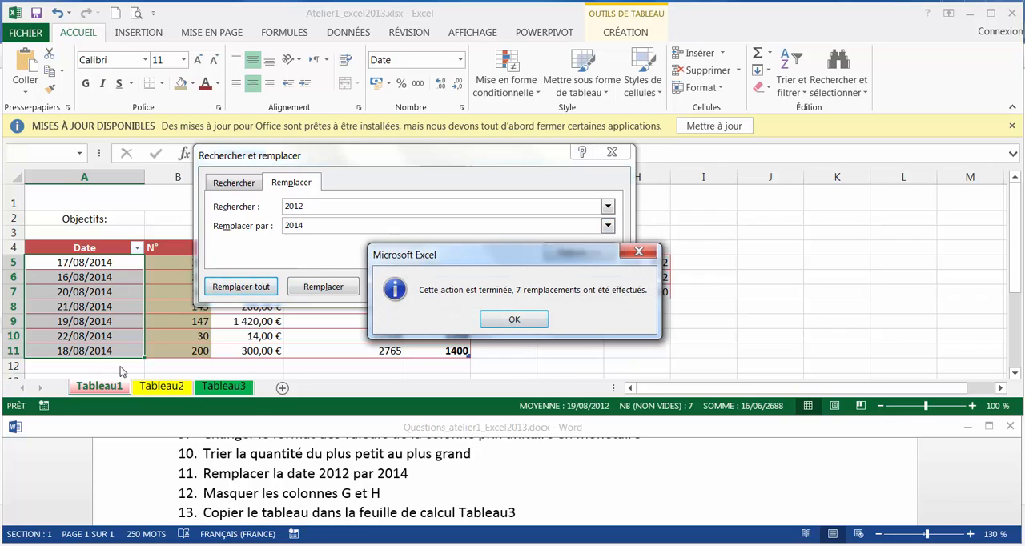
{"action": "left_click", "coordinate": [516, 321]}
{"action": "left_click", "coordinate": [578, 289]}
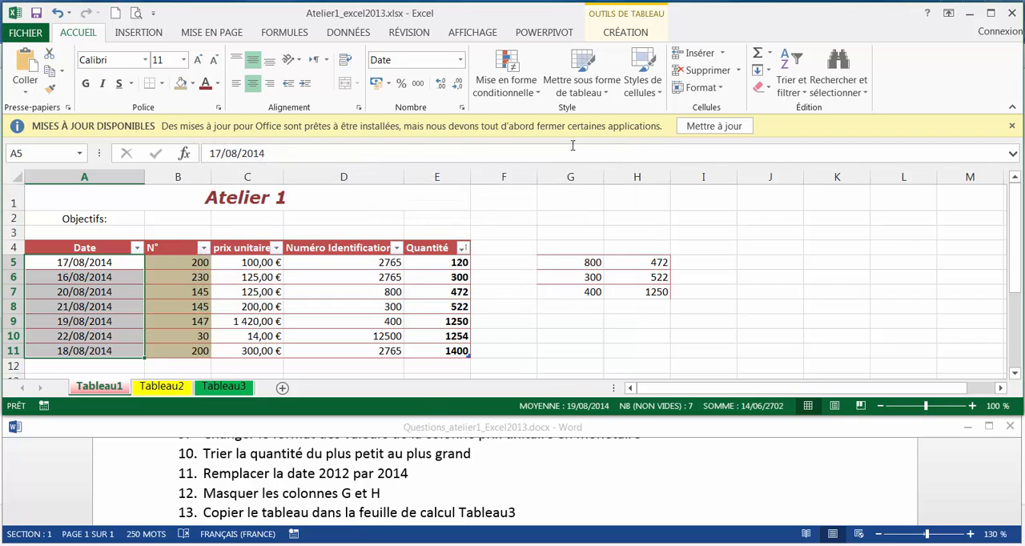
Hide columns G and H on the Tableau1 sheet
{"action": "left_click_drag", "start_coordinate": [570, 177], "coordinate": [633, 181]}
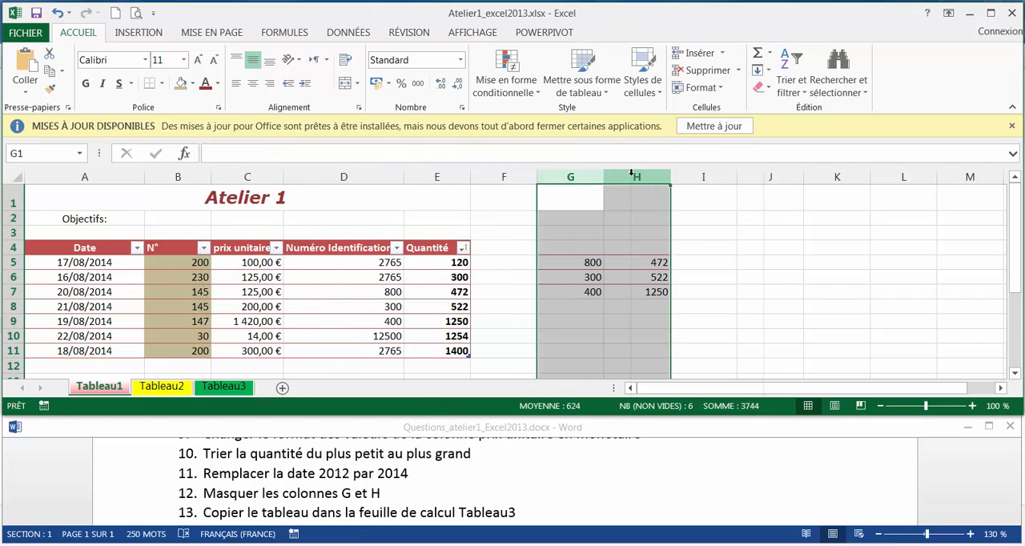
{"action": "right_click", "coordinate": [633, 177]}
{"action": "left_click", "coordinate": [698, 386]}
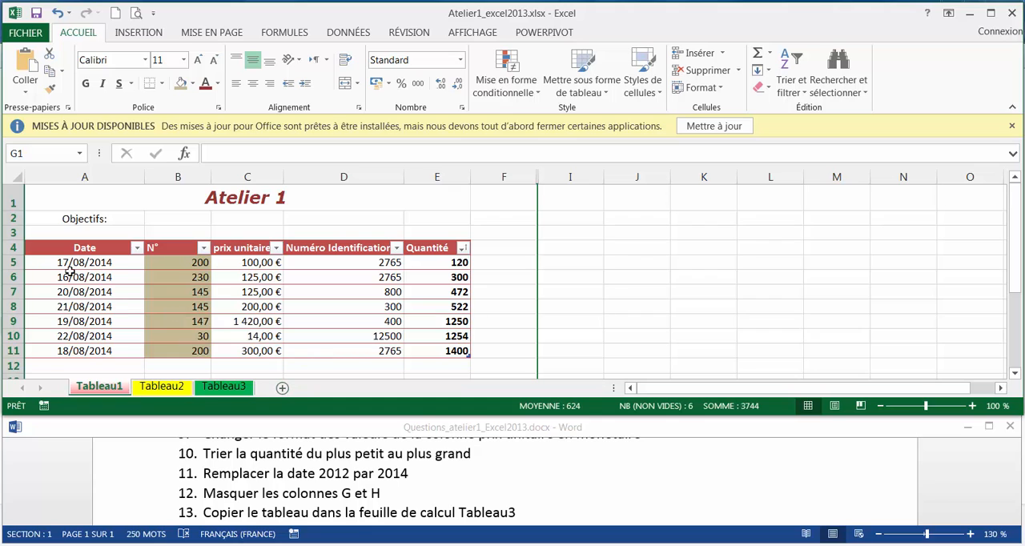
Copy the whole table A4:E11, including its headers, from Tableau1 to cell A1 of the Tableau3 sheet
{"action": "mouse_move", "coordinate": [84, 249]}
{"action": "left_mouse_down"}
{"action": "mouse_move", "coordinate": [365, 324]}
{"action": "mouse_move", "coordinate": [430, 361]}
{"action": "mouse_move", "coordinate": [80, 290]}
{"action": "mouse_move", "coordinate": [83, 249]}
{"action": "left_mouse_up"}
{"action": "left_click", "coordinate": [441, 355]}
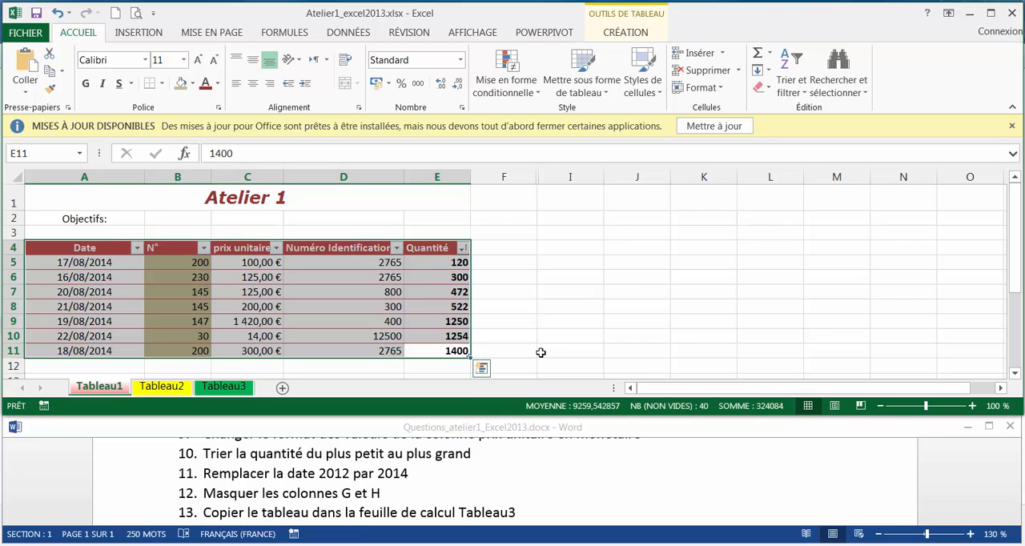
{"action": "key", "text": "ctrl+c"}
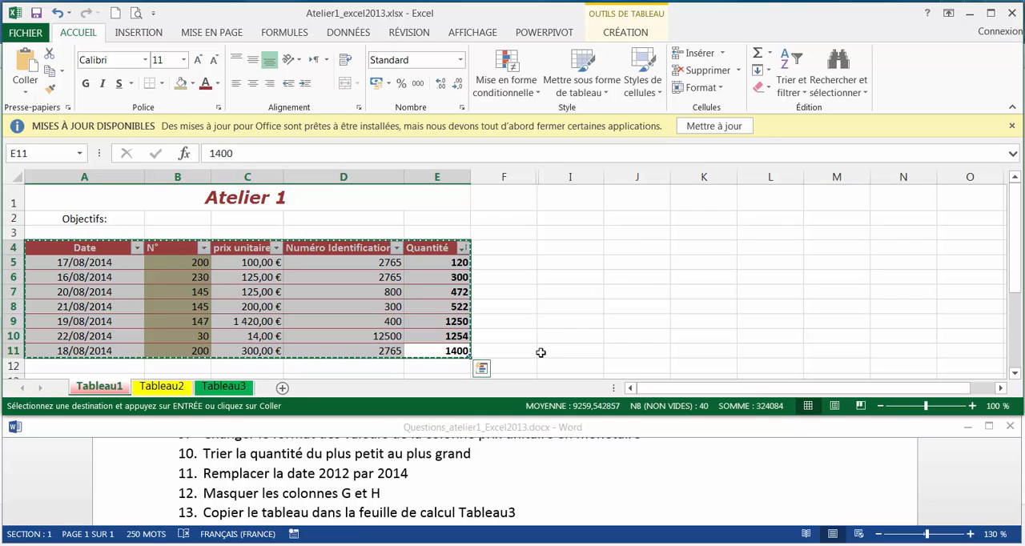
{"action": "left_click", "coordinate": [238, 389]}
{"action": "left_click", "coordinate": [55, 189]}
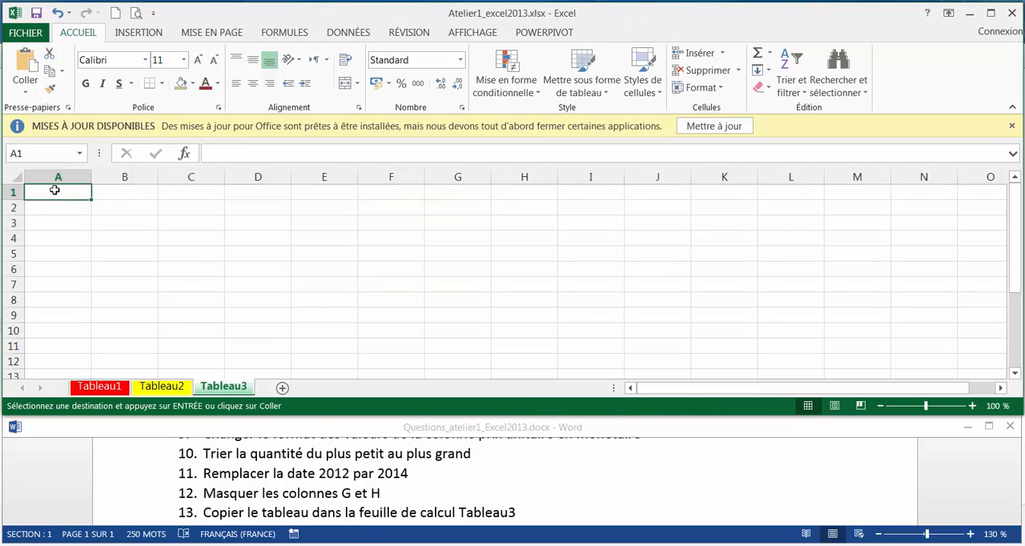
{"action": "key", "text": "ctrl+v"}
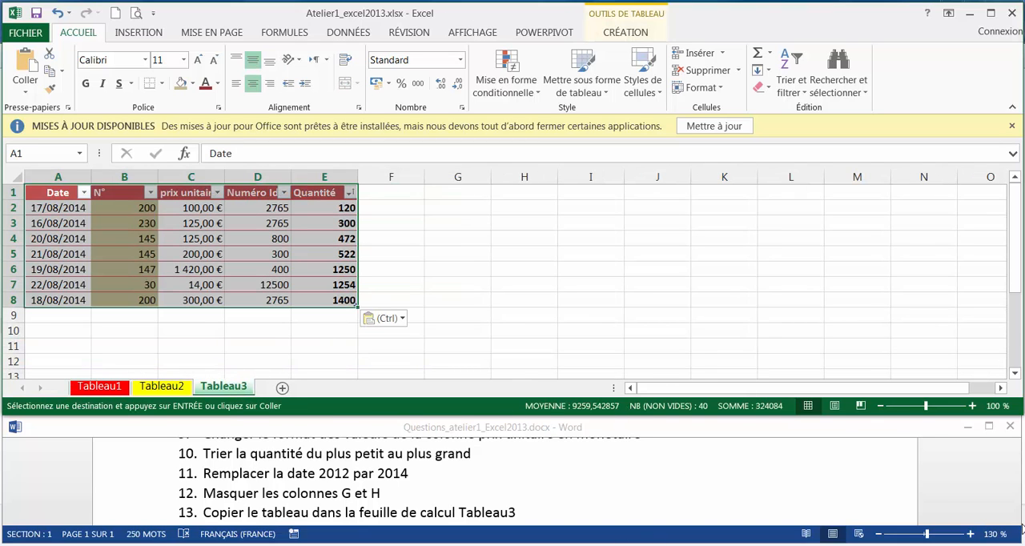
Move the Tableau3 sheet in front of the Tableau1 sheet, following question 14 of the Word document
{"action": "left_click", "coordinate": [1022, 528]}
{"action": "left_click", "coordinate": [1014, 519]}
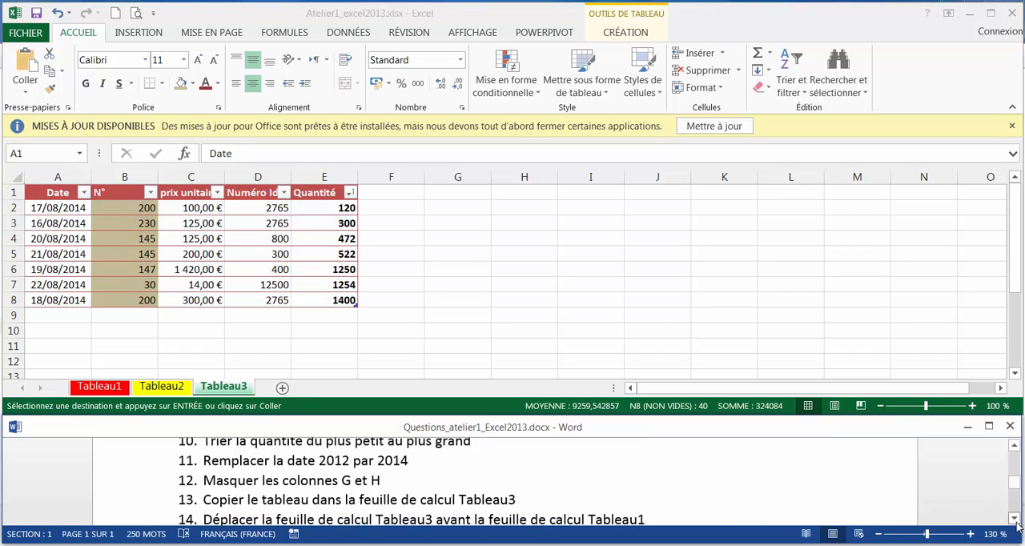
{"action": "left_click", "coordinate": [1016, 521]}
{"action": "left_click", "coordinate": [1014, 519]}
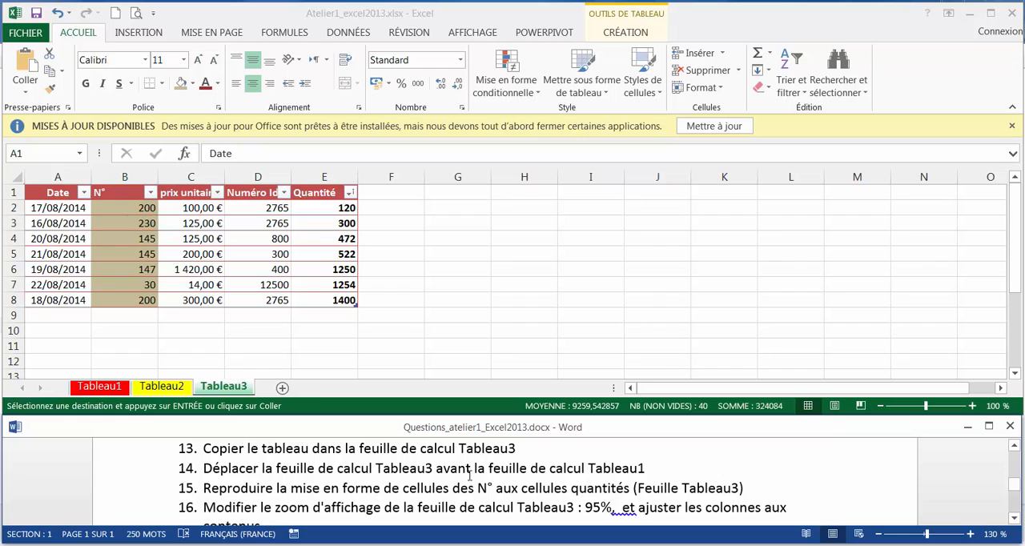
{"action": "left_click", "coordinate": [228, 394]}
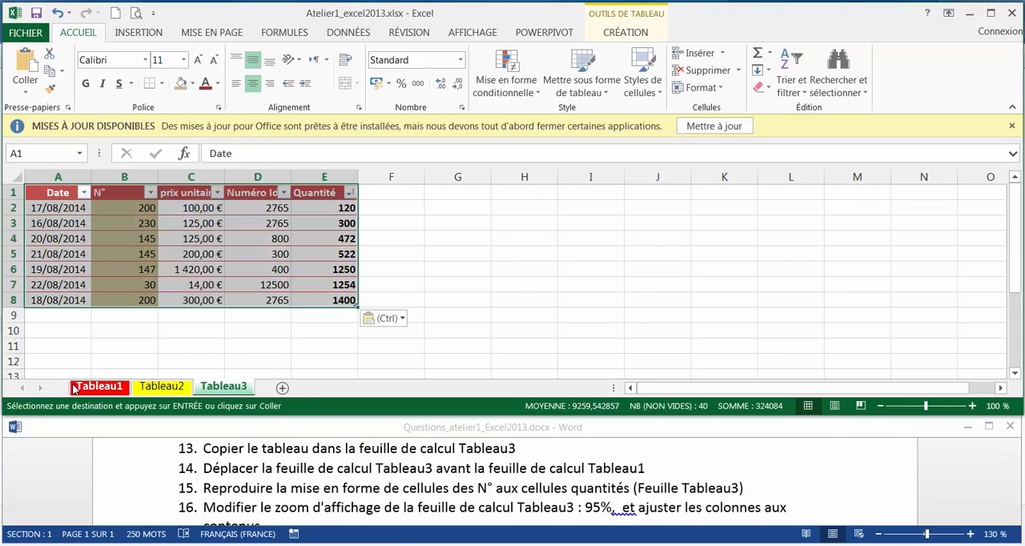
{"action": "left_click_drag", "start_coordinate": [223, 393], "coordinate": [107, 389]}
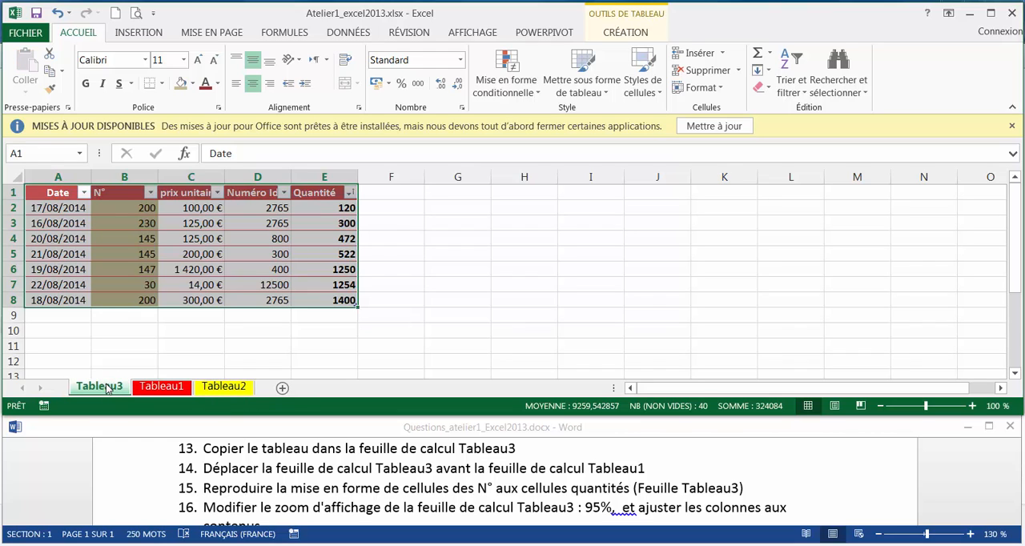
{"action": "right_click", "coordinate": [107, 388]}
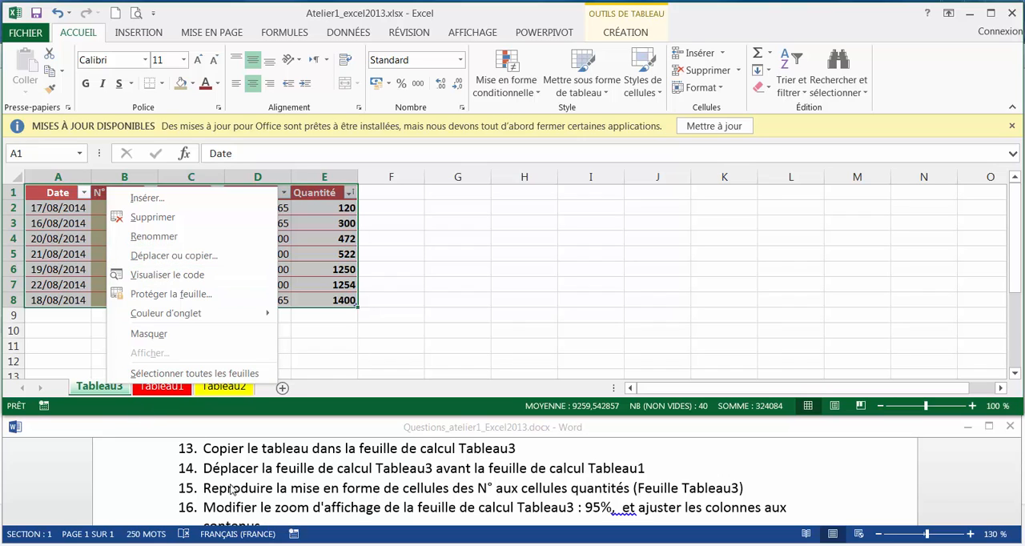
{"action": "left_click", "coordinate": [178, 471]}
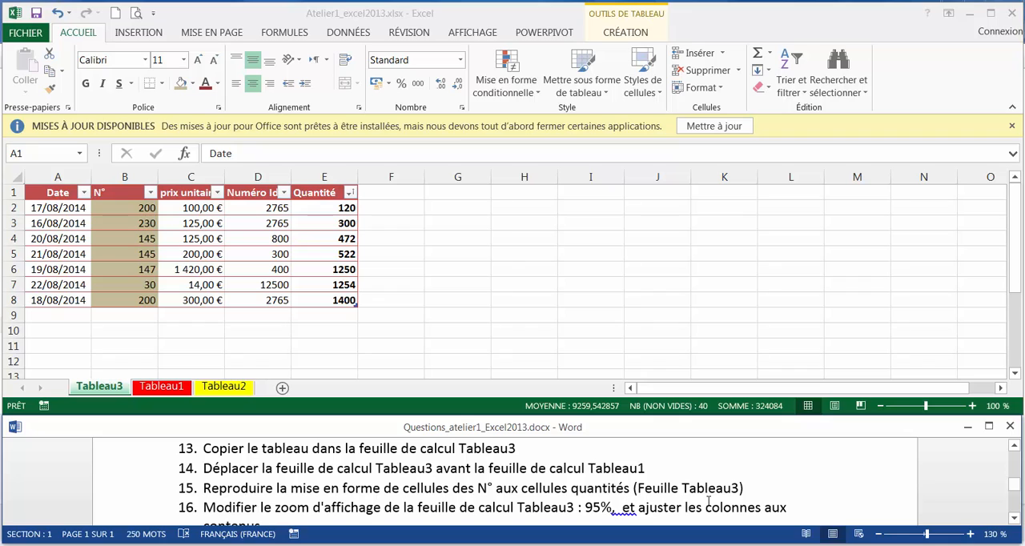
Reproduce the formatting of the N° cells B2:B8 on the Quantité cells E2:E8 of the Tableau3 sheet
{"action": "left_click", "coordinate": [125, 207]}
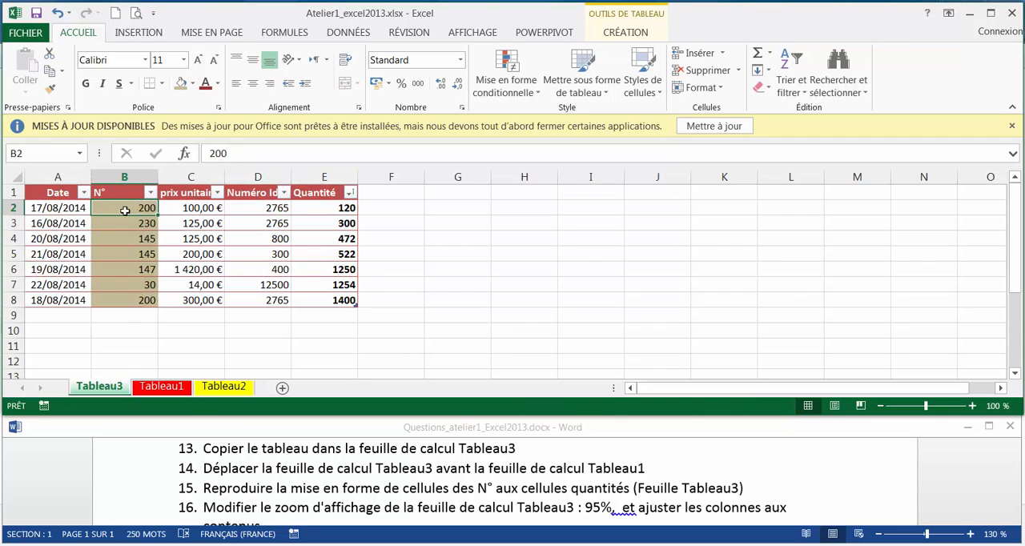
{"action": "left_click_drag", "start_coordinate": [126, 210], "coordinate": [121, 298]}
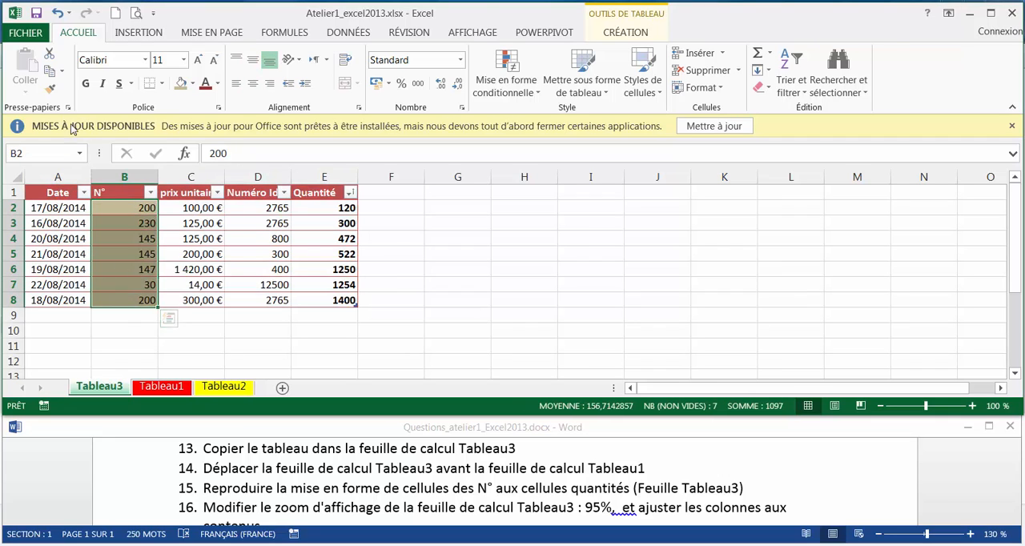
{"action": "left_click", "coordinate": [49, 91]}
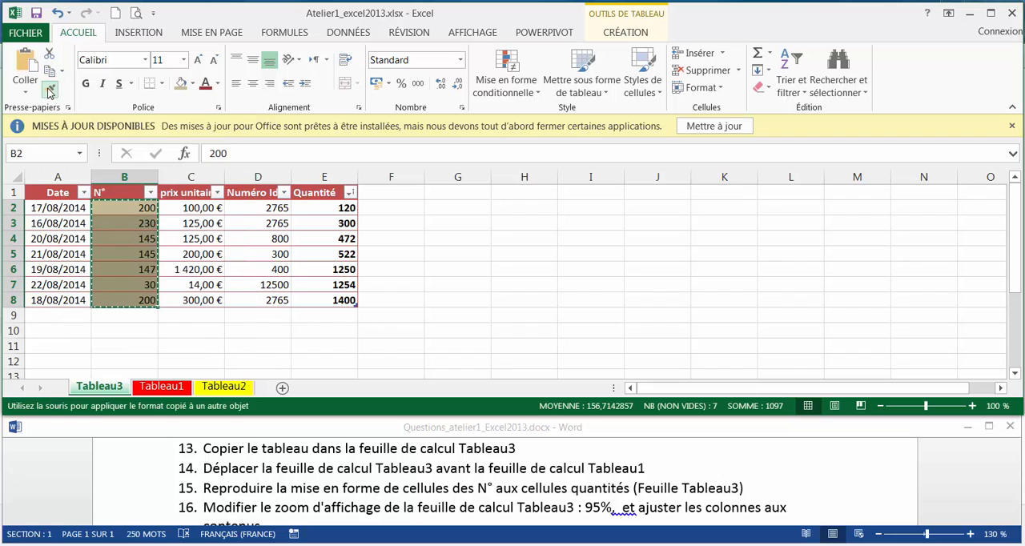
{"action": "left_click_drag", "start_coordinate": [320, 210], "coordinate": [320, 300]}
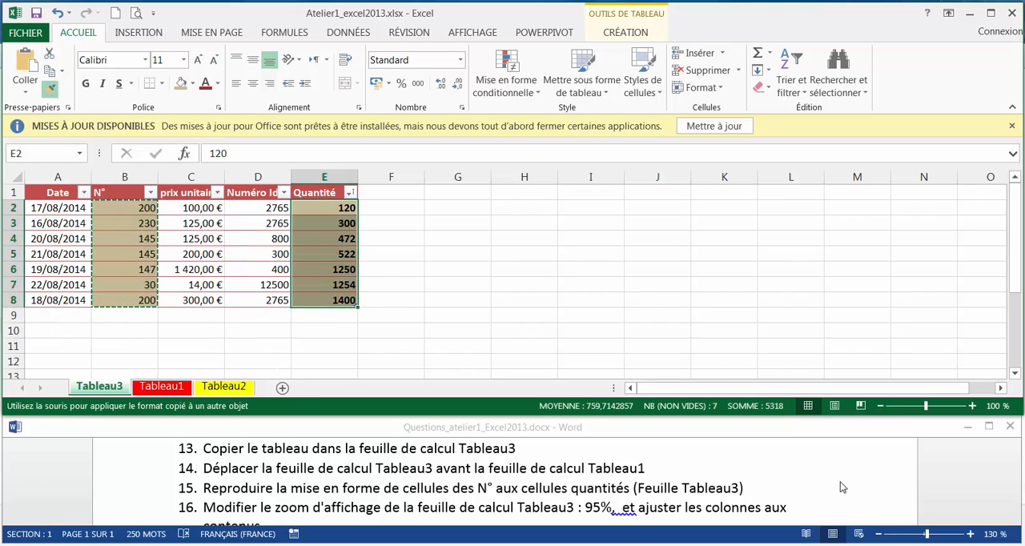
{"action": "left_click", "coordinate": [1018, 497]}
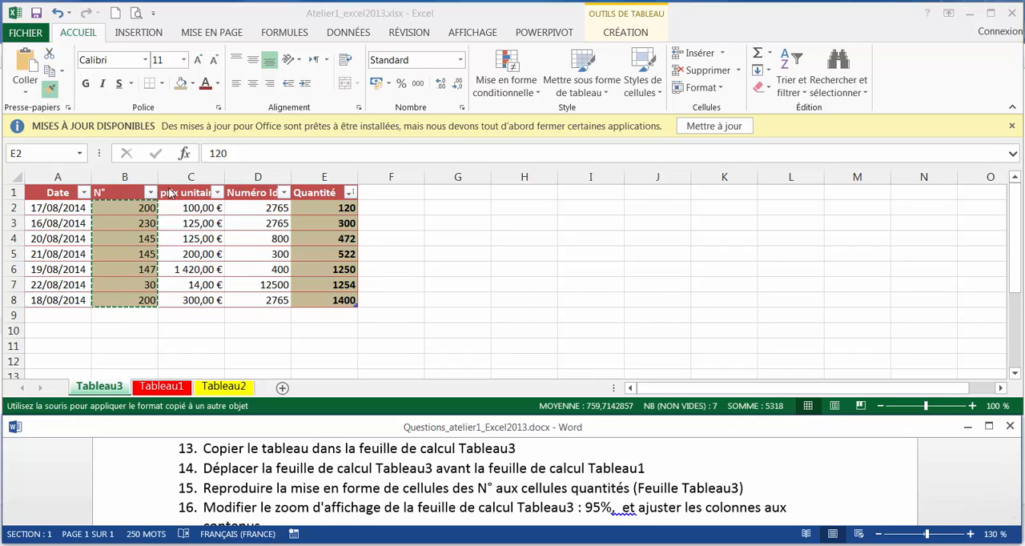
{"action": "left_click", "coordinate": [53, 95]}
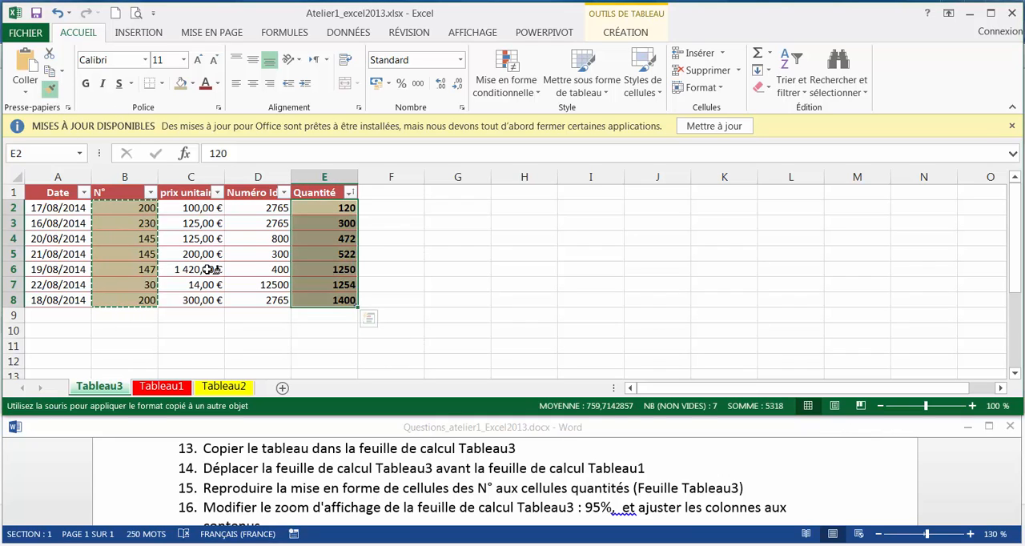
{"action": "key", "text": "Escape"}
Set the Tableau3 sheet's zoom to 95% and fit columns A to E to their contents, following question 16 of the Word document
{"action": "left_click", "coordinate": [1012, 534]}
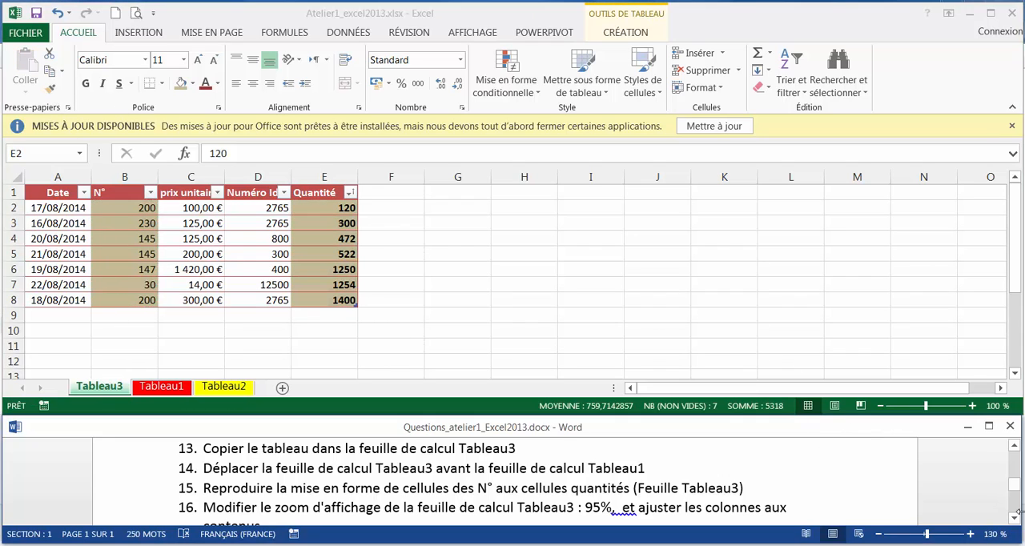
{"action": "left_click", "coordinate": [1014, 519]}
{"action": "left_click", "coordinate": [1014, 519]}
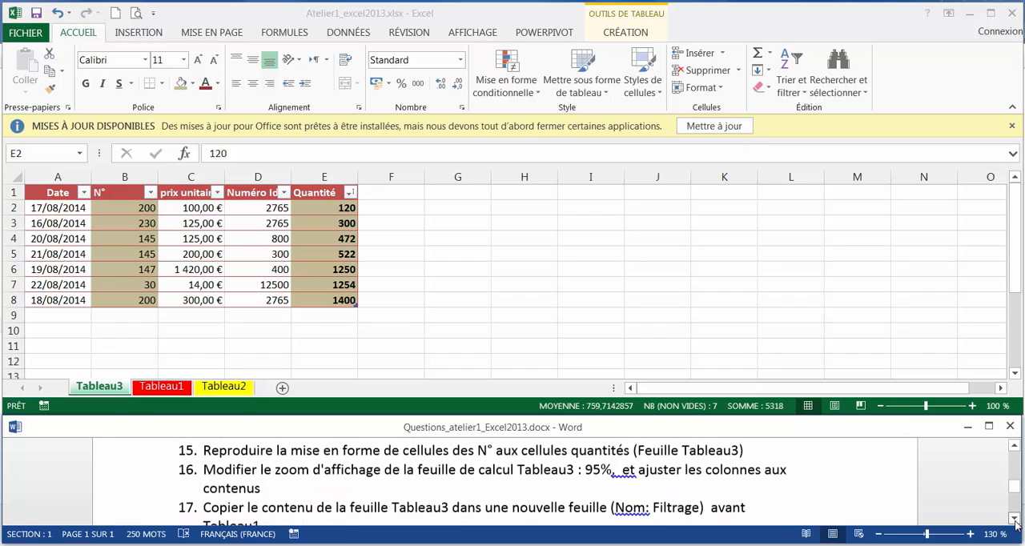
{"action": "left_click", "coordinate": [1015, 519]}
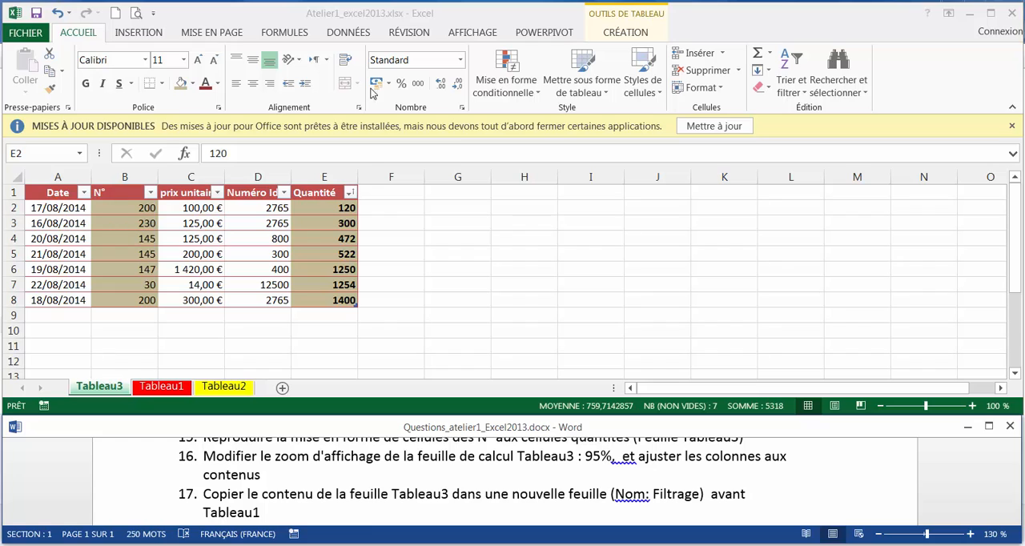
{"action": "left_click", "coordinate": [480, 34]}
{"action": "left_click", "coordinate": [481, 34]}
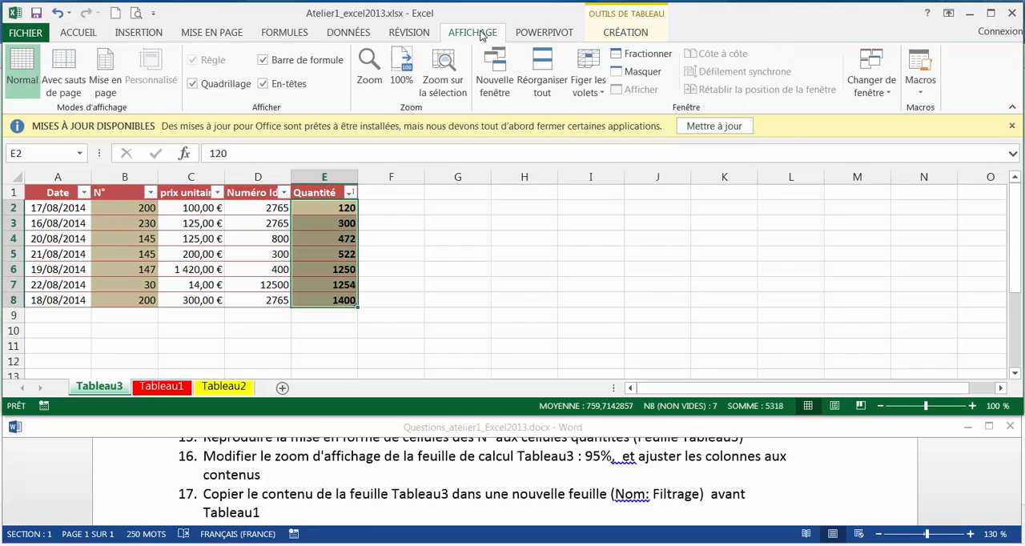
{"action": "left_click", "coordinate": [370, 68]}
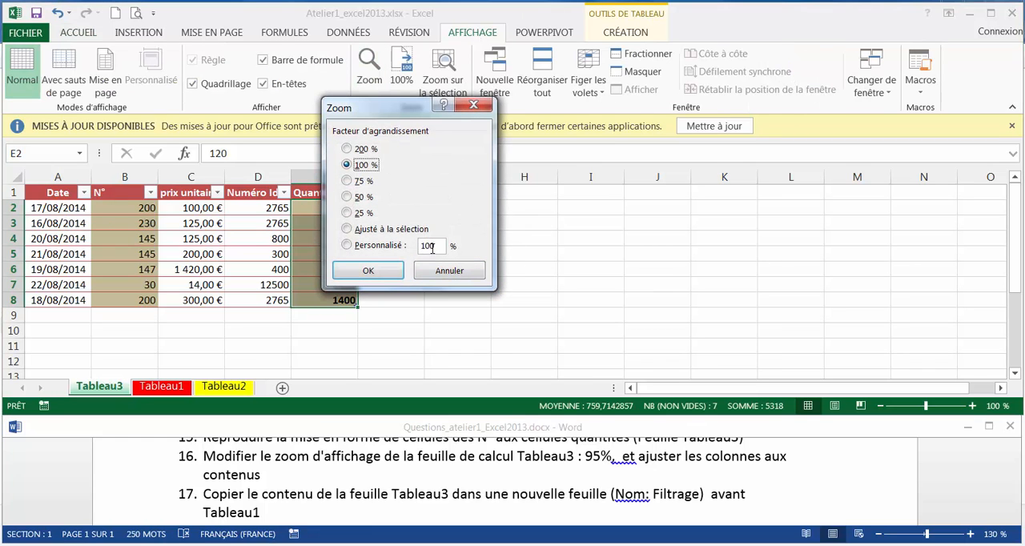
{"action": "double_click", "coordinate": [430, 246]}
{"action": "type", "text": "95"}
{"action": "left_click", "coordinate": [358, 272]}
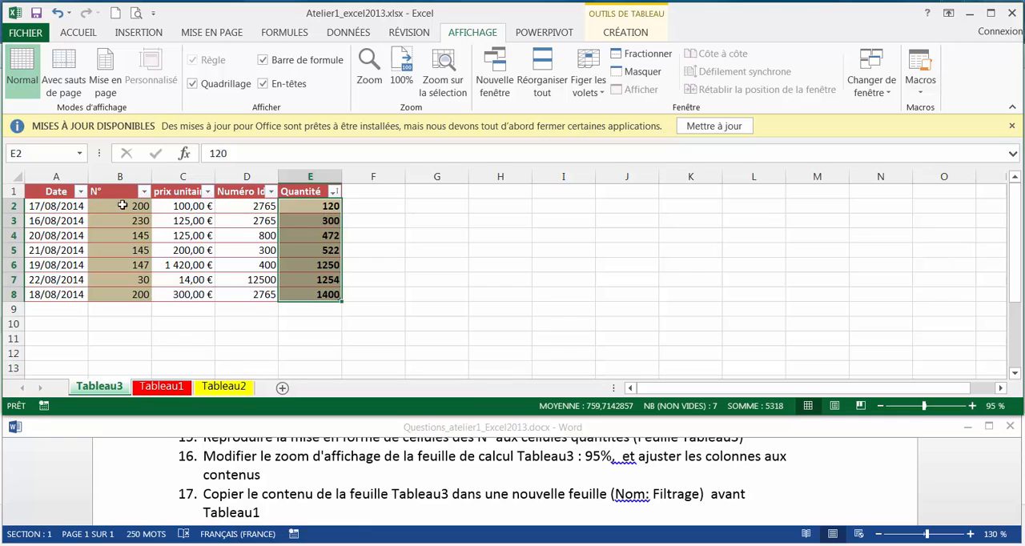
{"action": "left_click_drag", "start_coordinate": [70, 182], "coordinate": [323, 177]}
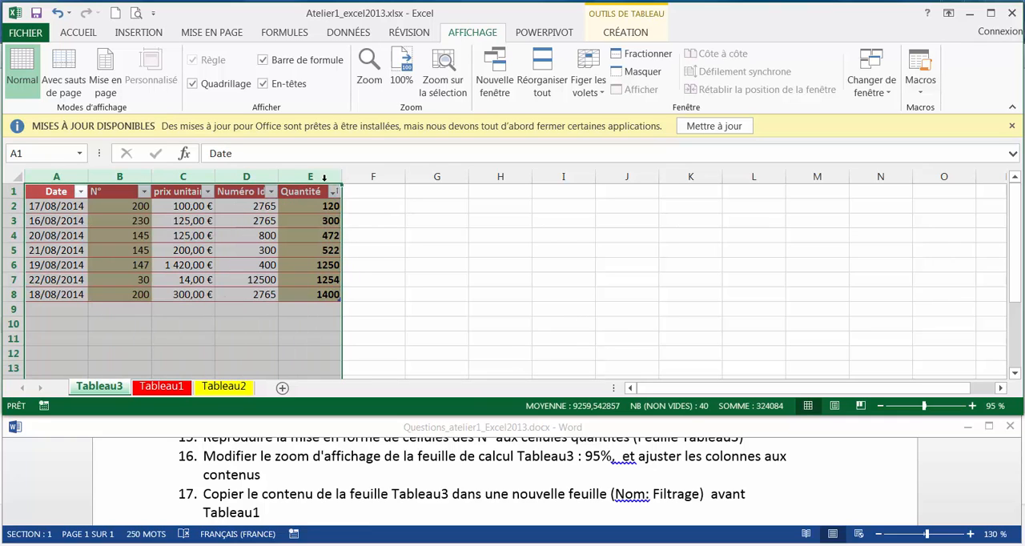
{"action": "double_click", "coordinate": [278, 176]}
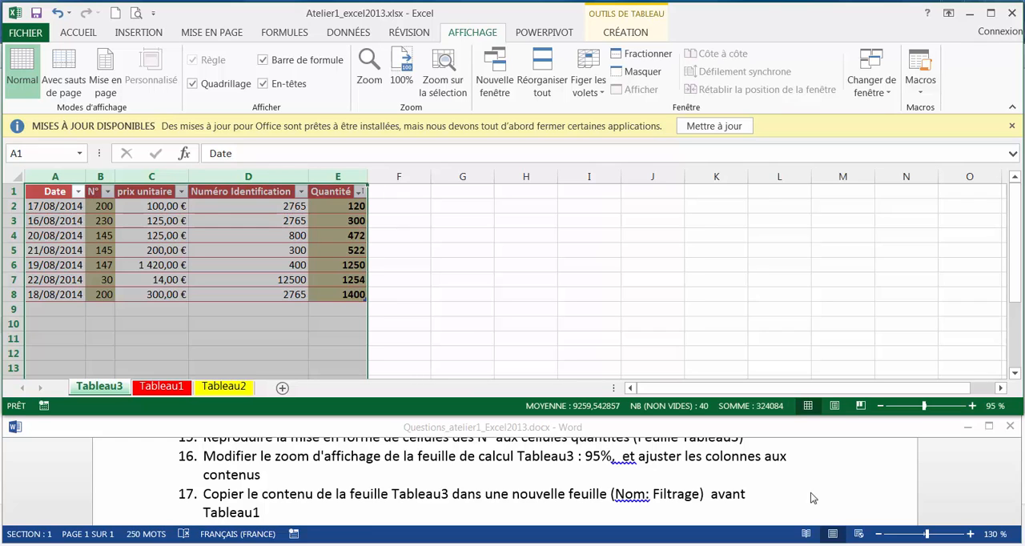
Create a copy of the Tableau3 sheet in front of the Tableau1 sheet, following question 17 of the Word document
{"action": "left_click", "coordinate": [787, 495]}
{"action": "scroll", "coordinate": [788, 492], "scroll_direction": "down", "scroll_amount": 1}
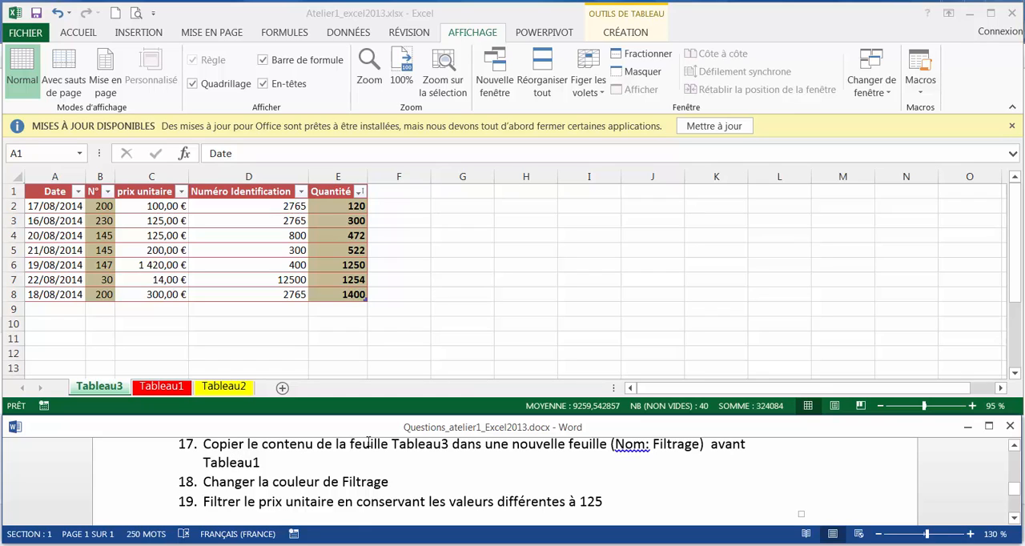
{"action": "left_click", "coordinate": [99, 389]}
{"action": "right_click", "coordinate": [99, 389]}
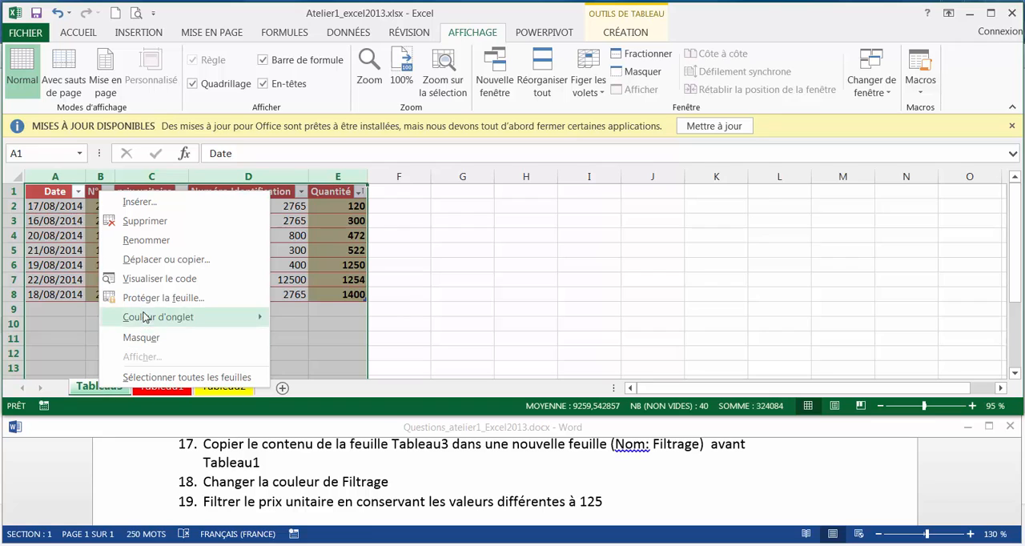
{"action": "left_click", "coordinate": [166, 258]}
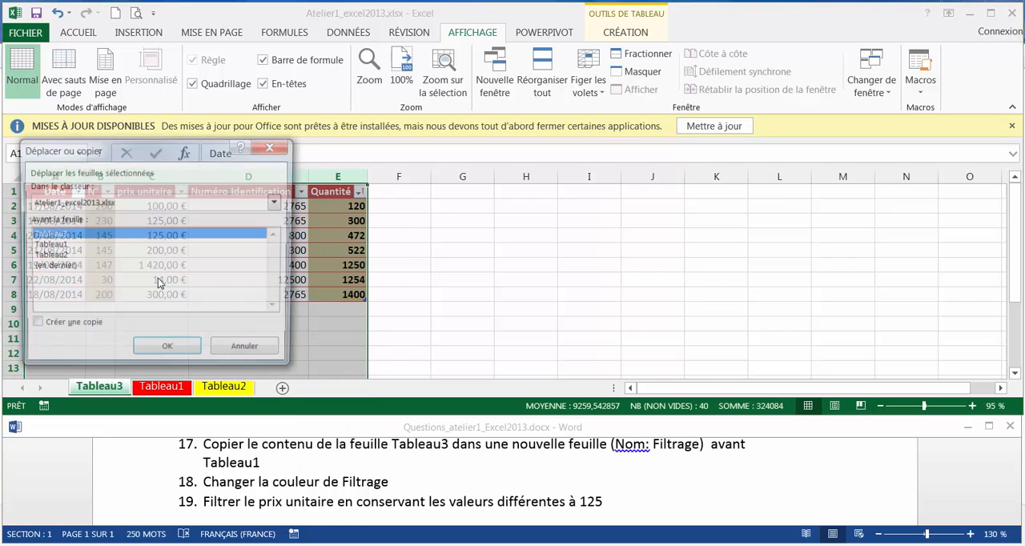
{"action": "left_click", "coordinate": [33, 327]}
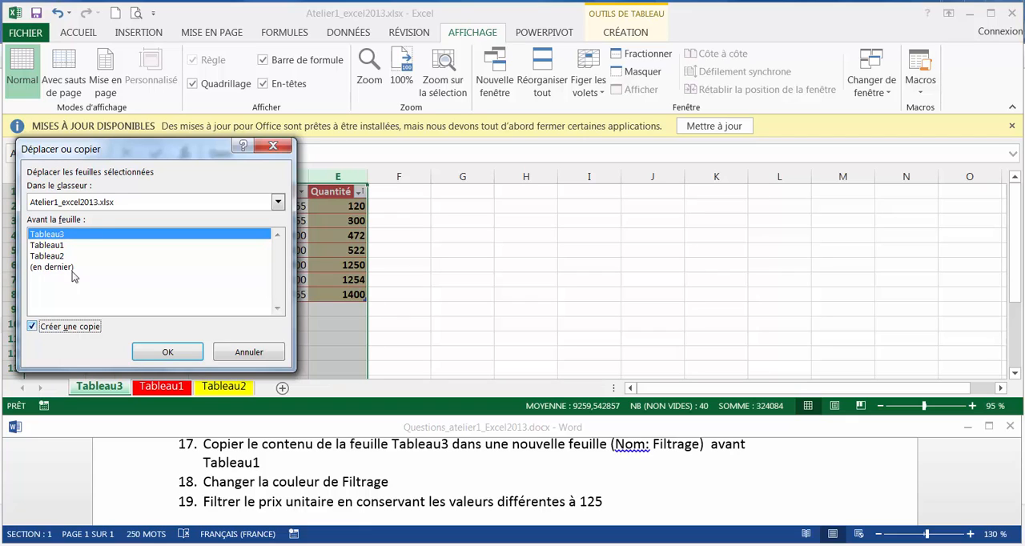
{"action": "left_click", "coordinate": [63, 247]}
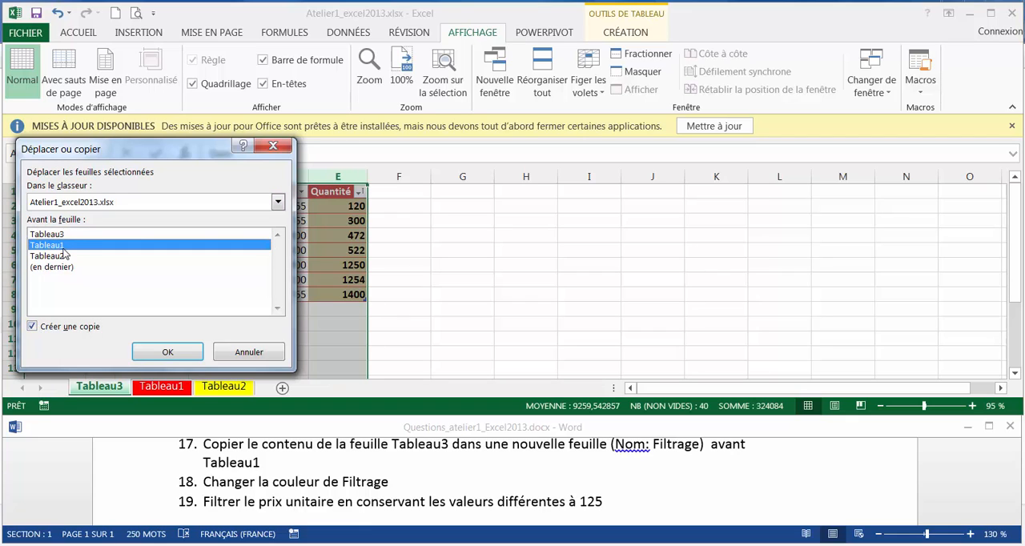
{"action": "left_click", "coordinate": [163, 359]}
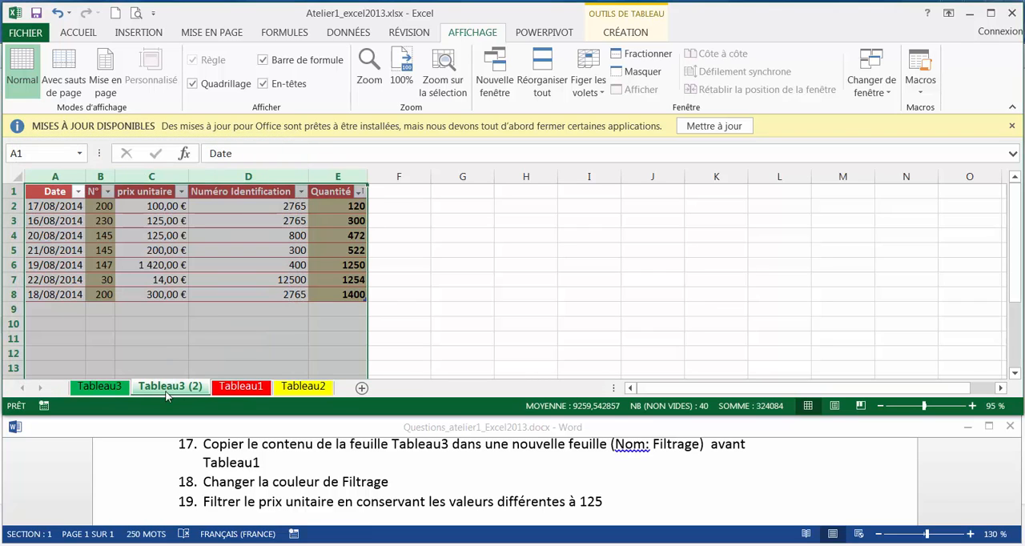
Rename the copied Tableau3 sheet as Filtrage
{"action": "double_click", "coordinate": [169, 387]}
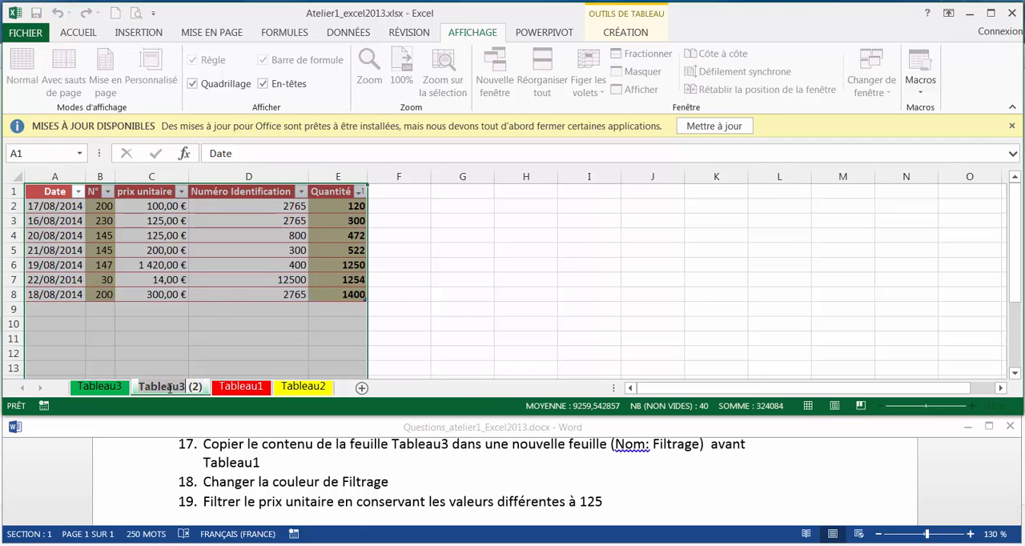
{"action": "double_click", "coordinate": [169, 387]}
{"action": "key", "text": "Delete"}
{"action": "key", "text": "Delete"}
{"action": "key", "text": "Delete"}
{"action": "key", "text": "Delete"}
{"action": "key", "text": "Delete"}
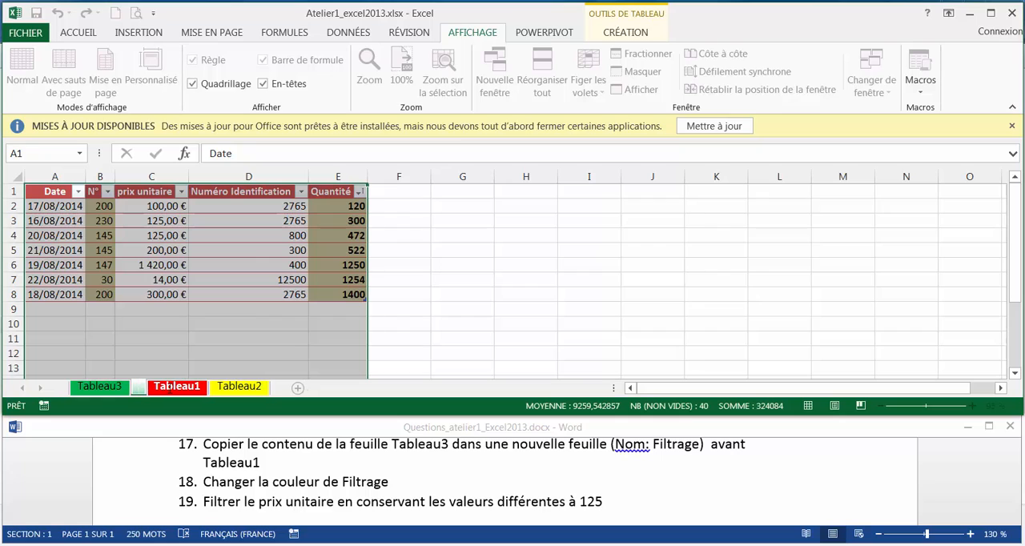
{"action": "type", "text": "Filtrage"}
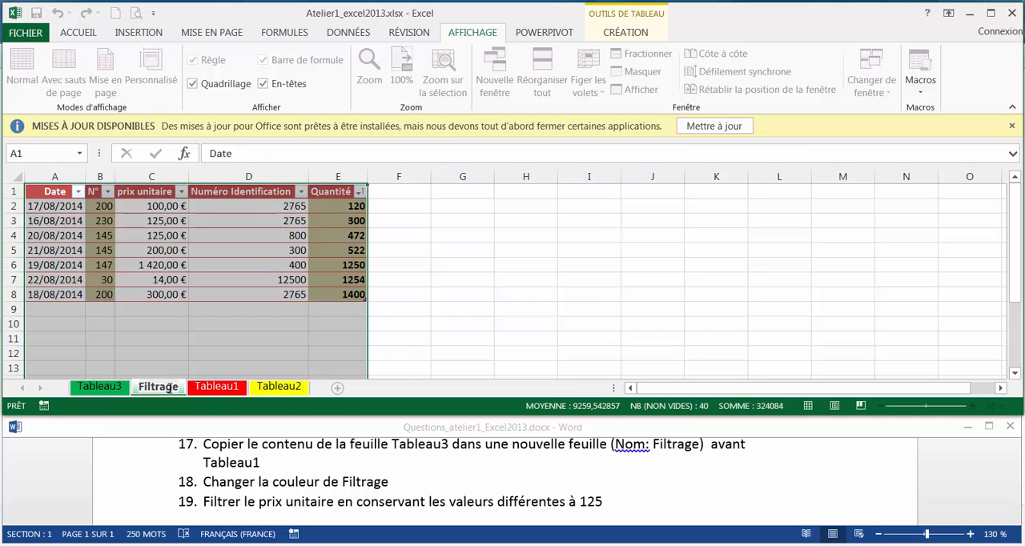
{"action": "left_click", "coordinate": [169, 388]}
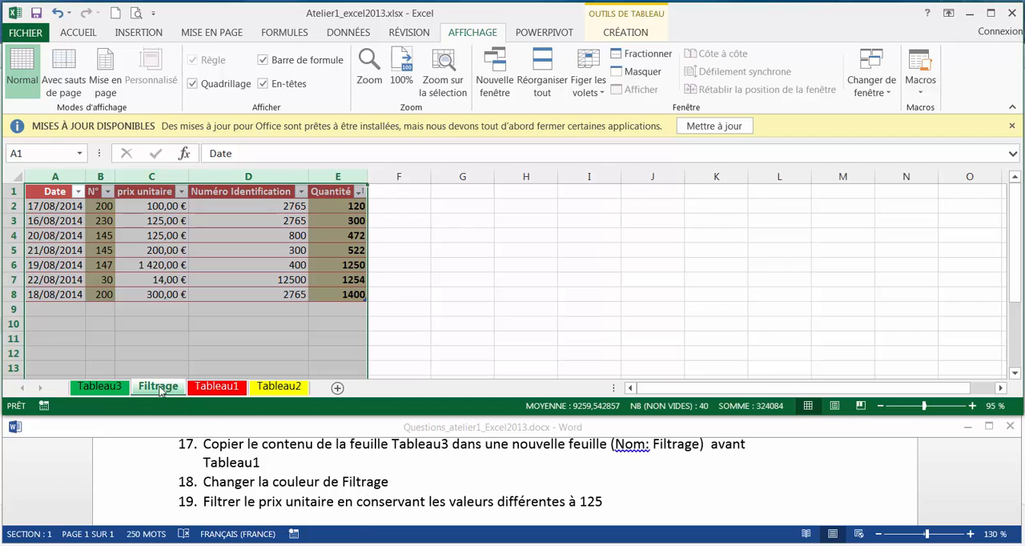
Change the tab colour of the Filtrage sheet to the standard purple
{"action": "right_click", "coordinate": [159, 390]}
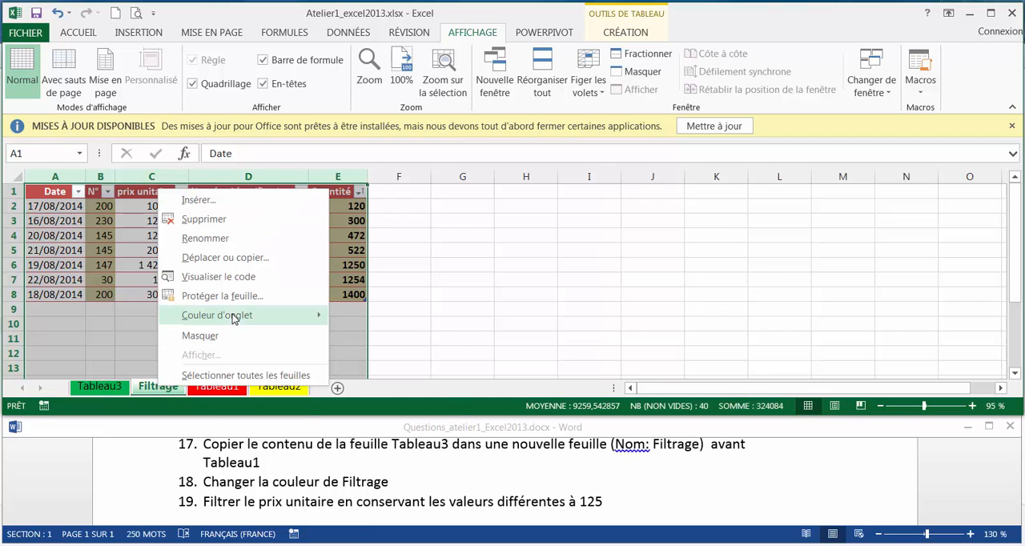
{"action": "mouse_move", "coordinate": [233, 319]}
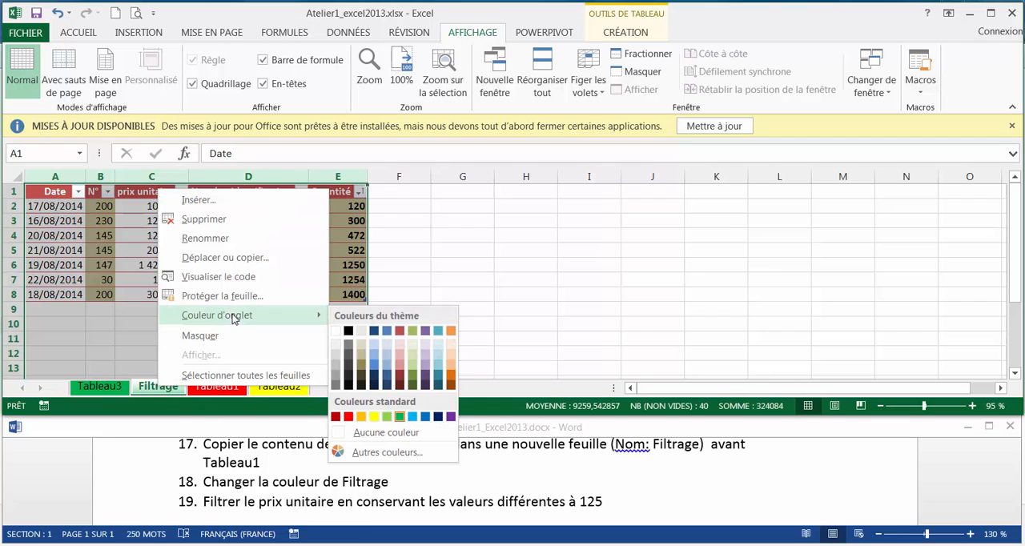
{"action": "left_click", "coordinate": [451, 419]}
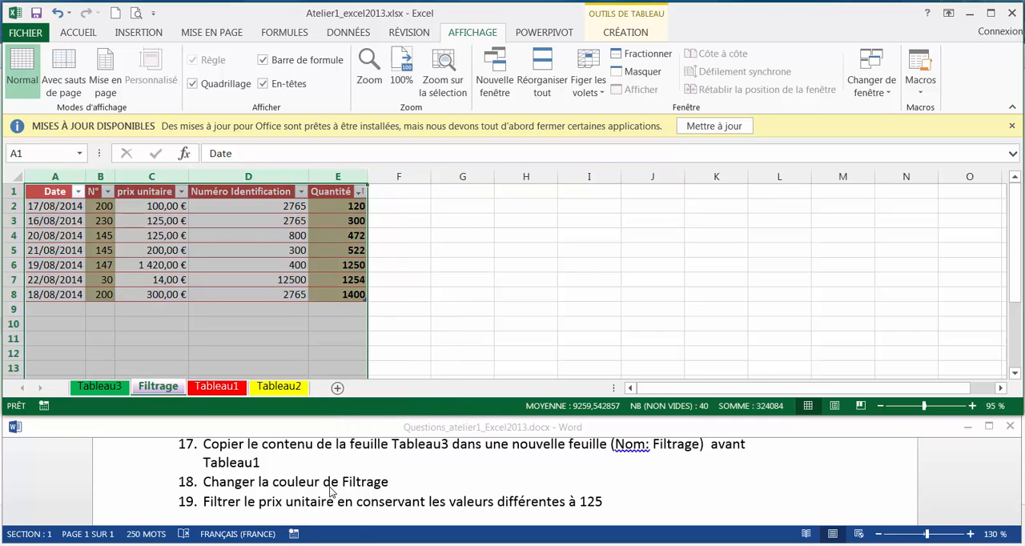
{"action": "left_click", "coordinate": [288, 505]}
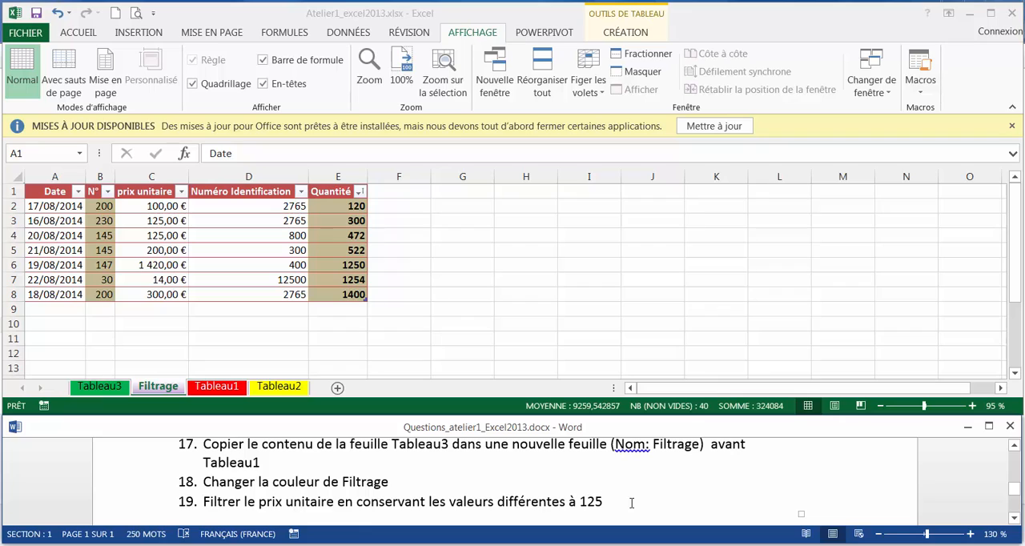
{"action": "left_click", "coordinate": [161, 392]}
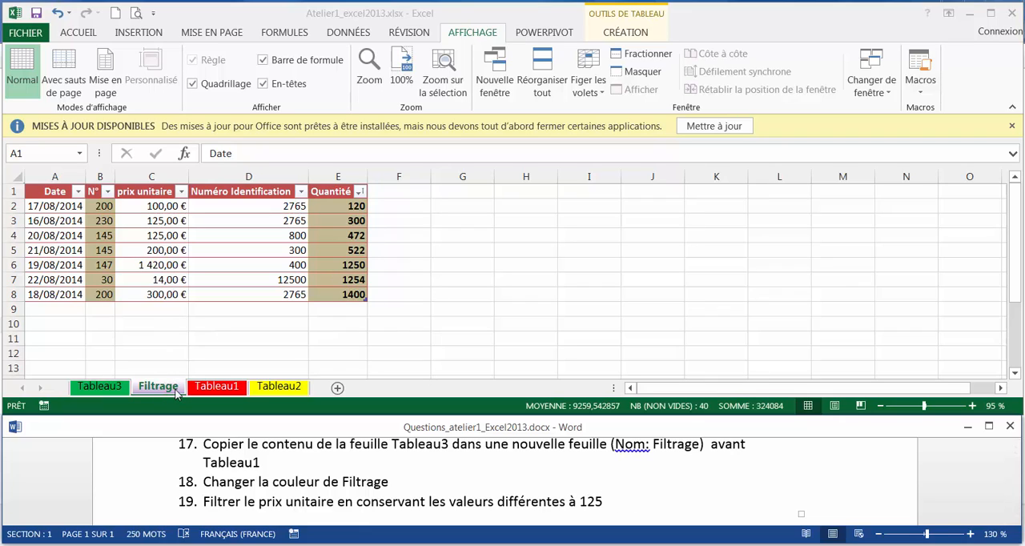
{"action": "left_click", "coordinate": [108, 192]}
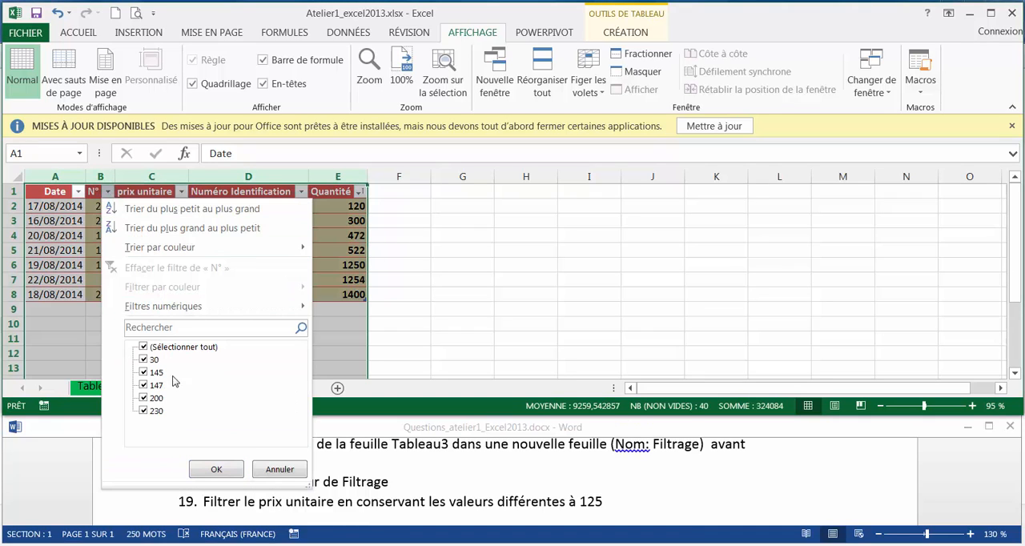
{"action": "left_click", "coordinate": [290, 472]}
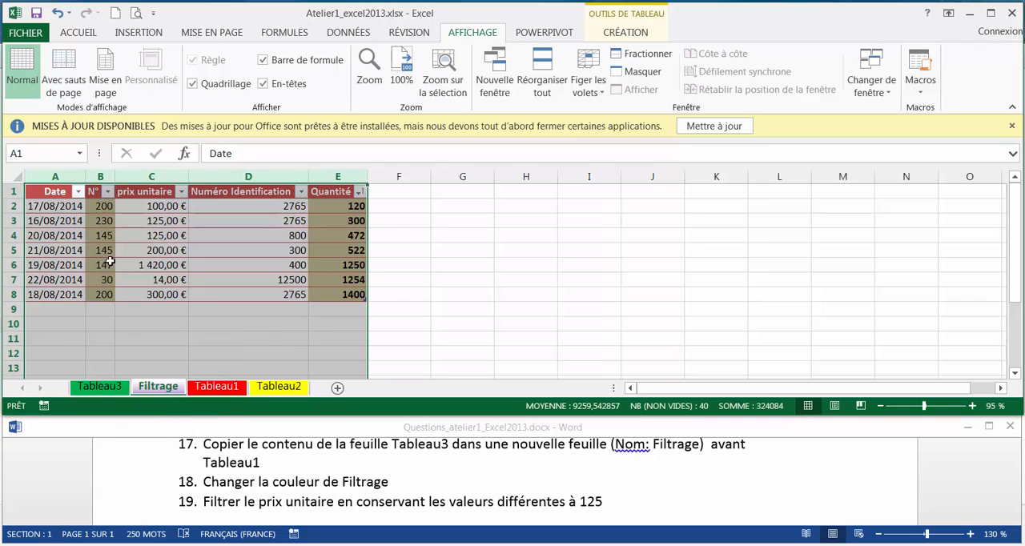
Set the N° values in cells B4 and B5 of the Filtrage sheet to 125
{"action": "left_click", "coordinate": [160, 239]}
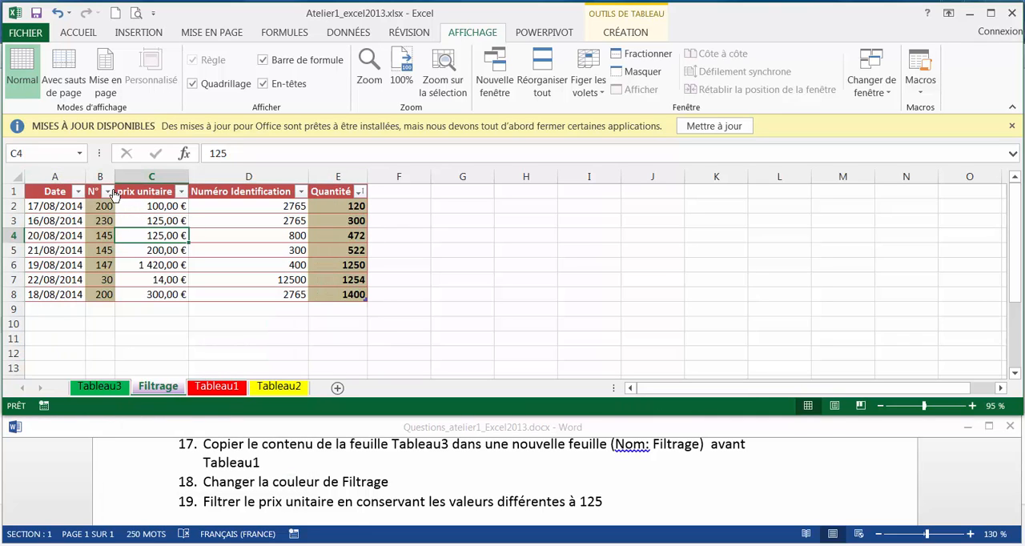
{"action": "left_click", "coordinate": [104, 238]}
{"action": "type", "text": "&é("}
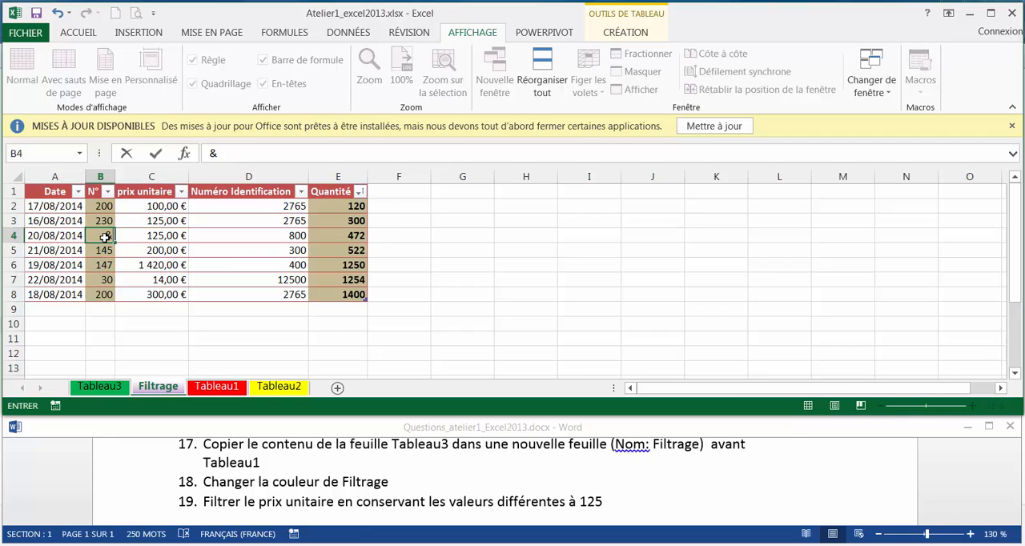
{"action": "key", "text": "BackSpace"}
{"action": "key", "text": "BackSpace"}
{"action": "key", "text": "BackSpace"}
{"action": "type", "text": "125"}
{"action": "key", "text": "Return"}
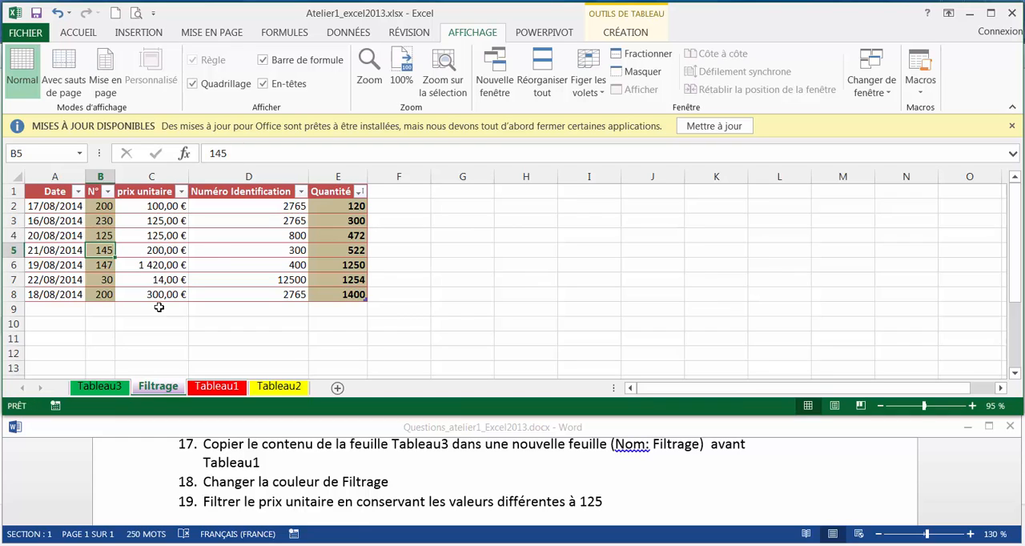
{"action": "type", "text": "125"}
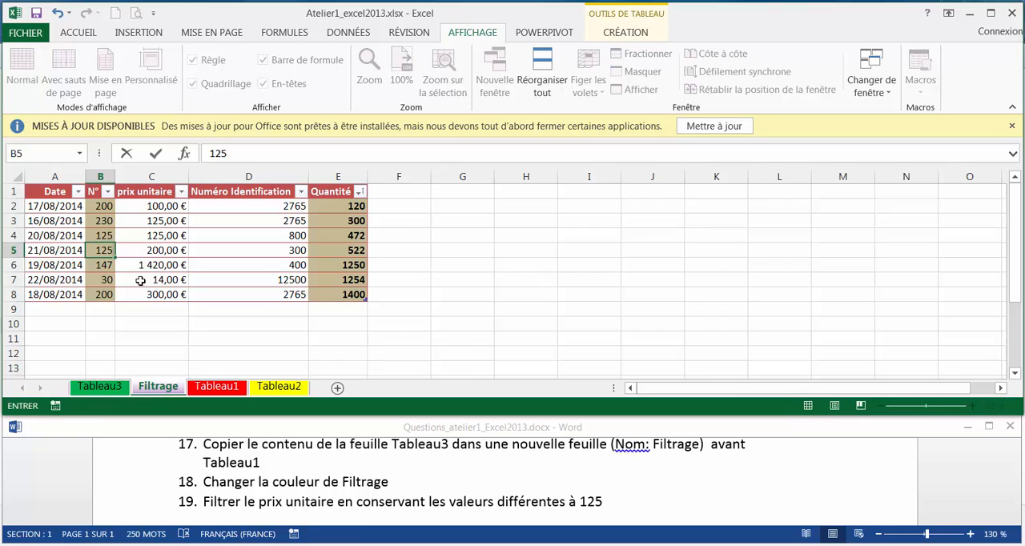
{"action": "key", "text": "Return"}
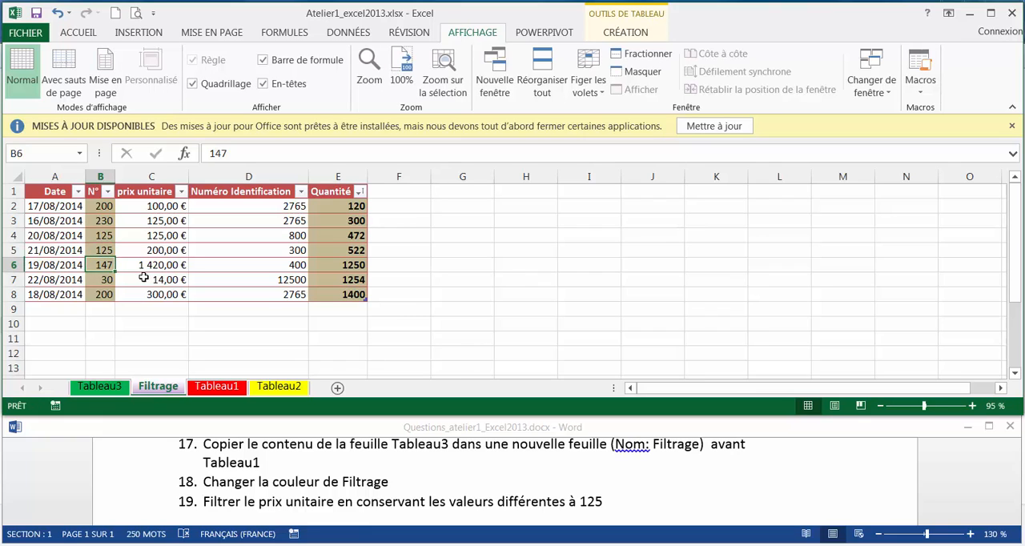
Filter the N° column of the Filtrage sheet with a custom number filter that keeps values different from 125
{"action": "left_click", "coordinate": [108, 192]}
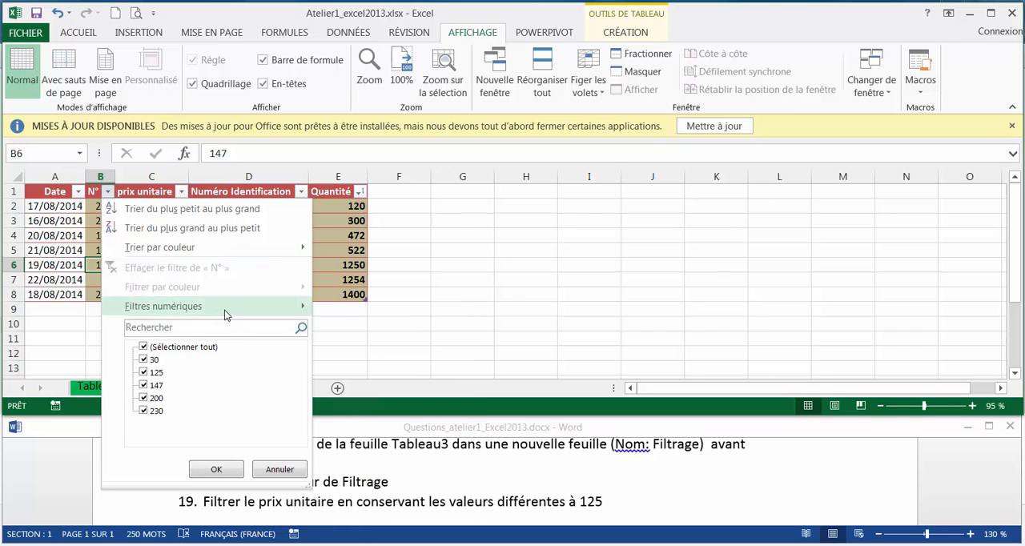
{"action": "mouse_move", "coordinate": [225, 310]}
{"action": "left_click", "coordinate": [400, 326]}
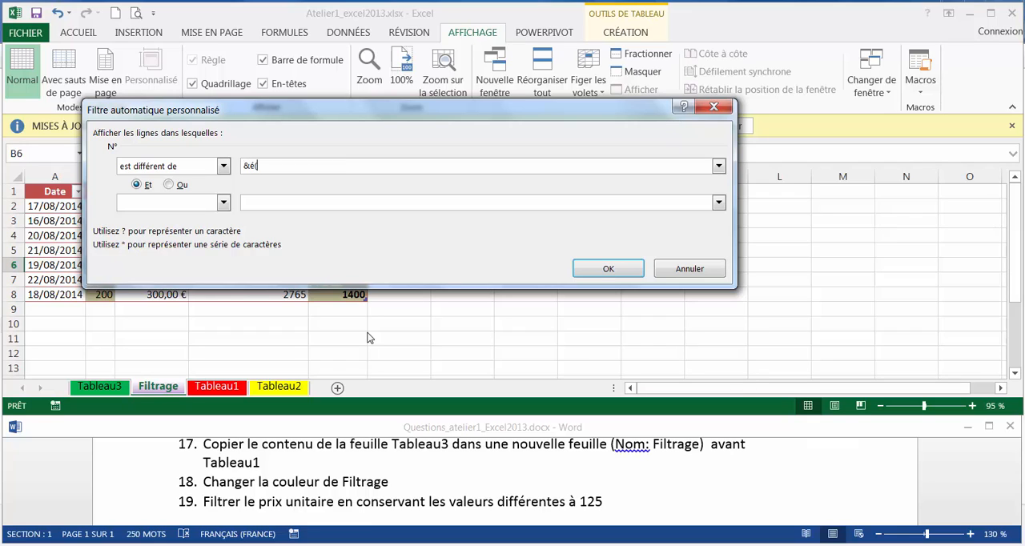
{"action": "key", "text": "BackSpace"}
{"action": "key", "text": "BackSpace"}
{"action": "key", "text": "BackSpace"}
{"action": "left_click", "coordinate": [606, 270]}
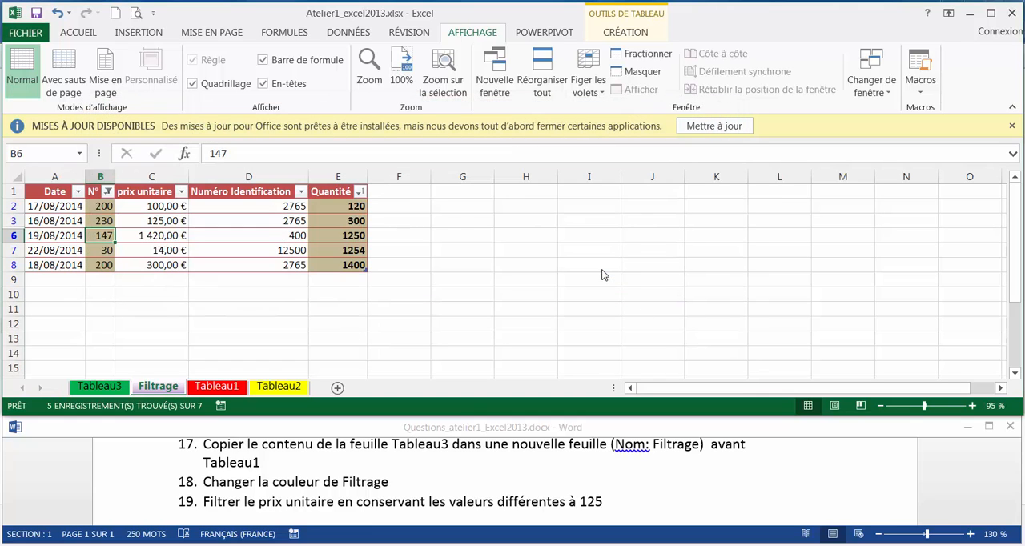
{"action": "left_click", "coordinate": [710, 472]}
{"action": "scroll", "coordinate": [709, 471], "scroll_direction": "down", "scroll_amount": 5}
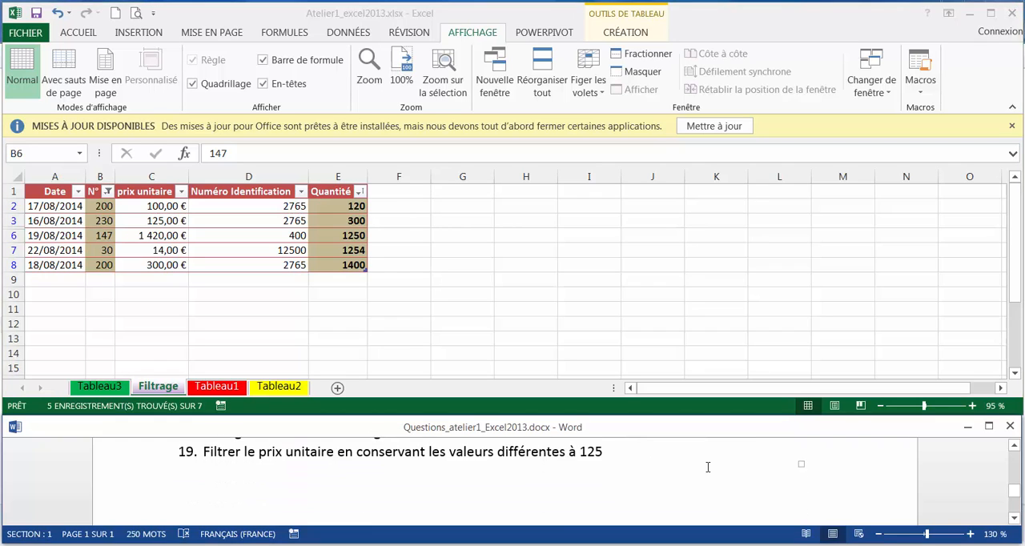
{"action": "scroll", "coordinate": [708, 467], "scroll_direction": "up", "scroll_amount": 4}
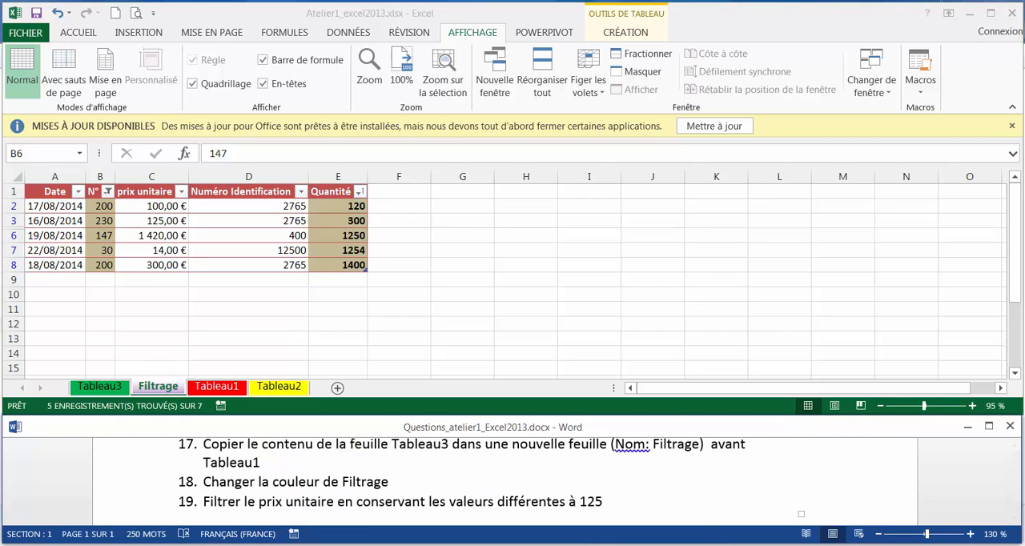